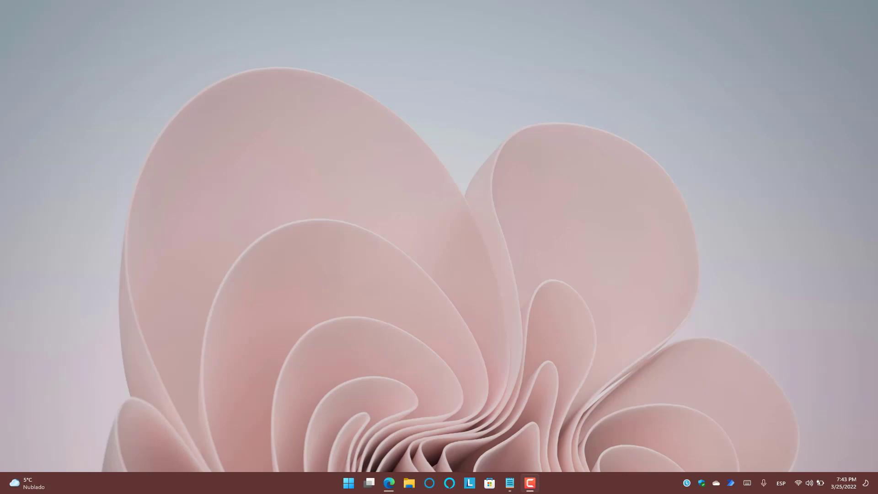
- Open the Edge browser and search Bing for virtualbox
{"action": "left_click", "coordinate": [388, 483]}
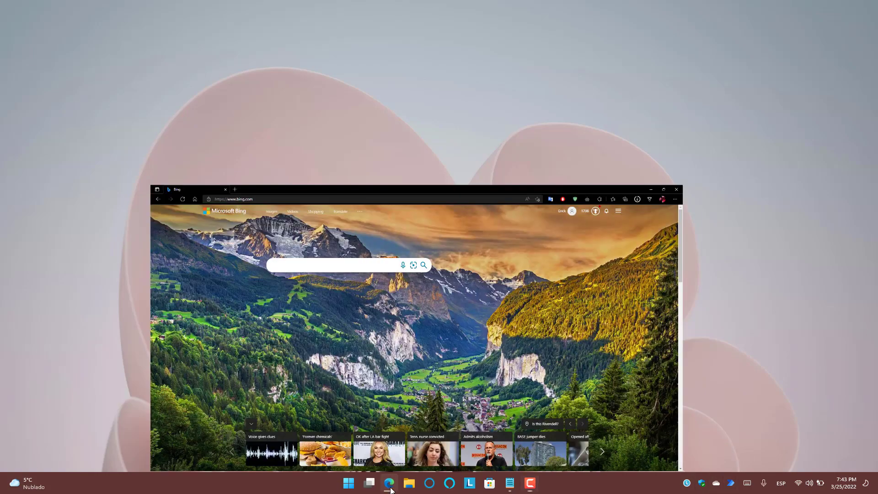
{"action": "left_click", "coordinate": [284, 133]}
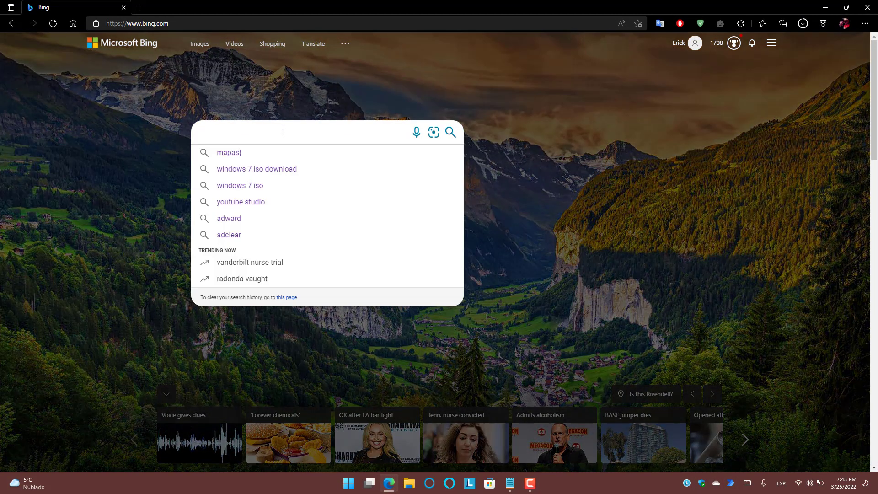
{"action": "type", "text": "virtu"}
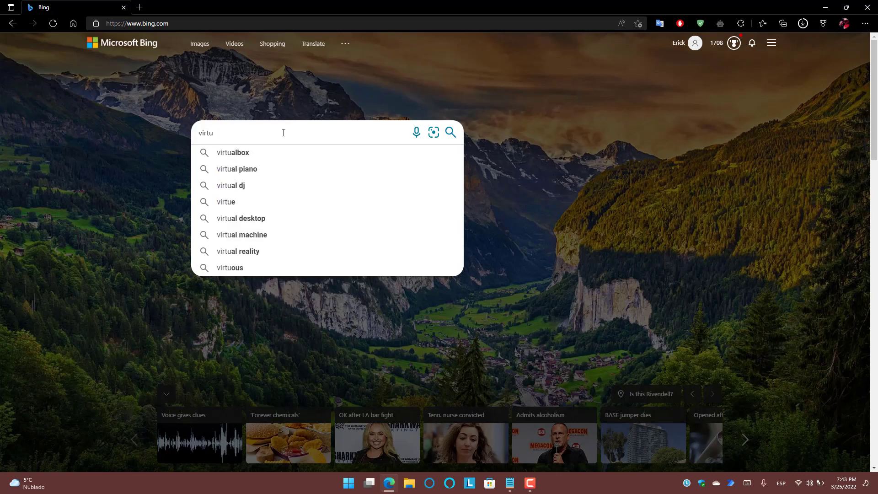
{"action": "key", "text": "Down"}
{"action": "key", "text": "Return"}
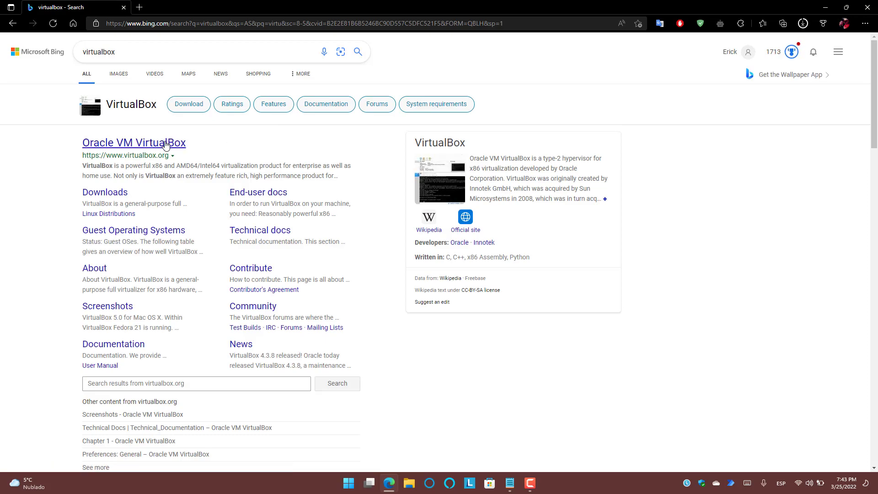
- Open the official VirtualBox website and download the VirtualBox 6.1.32 package for Windows hosts
{"action": "left_click", "coordinate": [165, 146]}
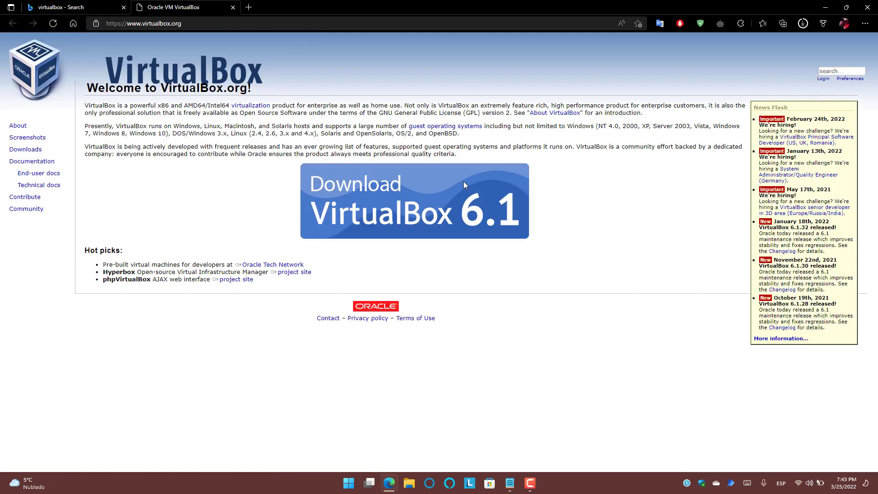
{"action": "left_click", "coordinate": [420, 197]}
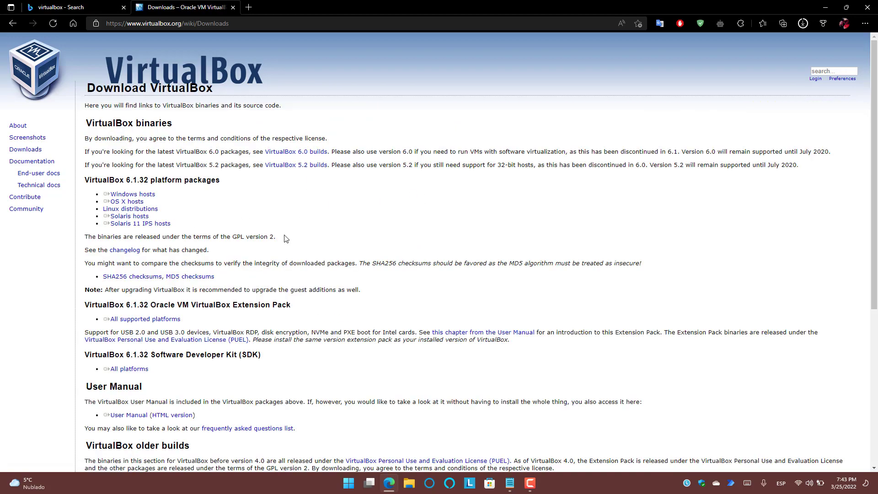
{"action": "triple_click", "coordinate": [132, 195]}
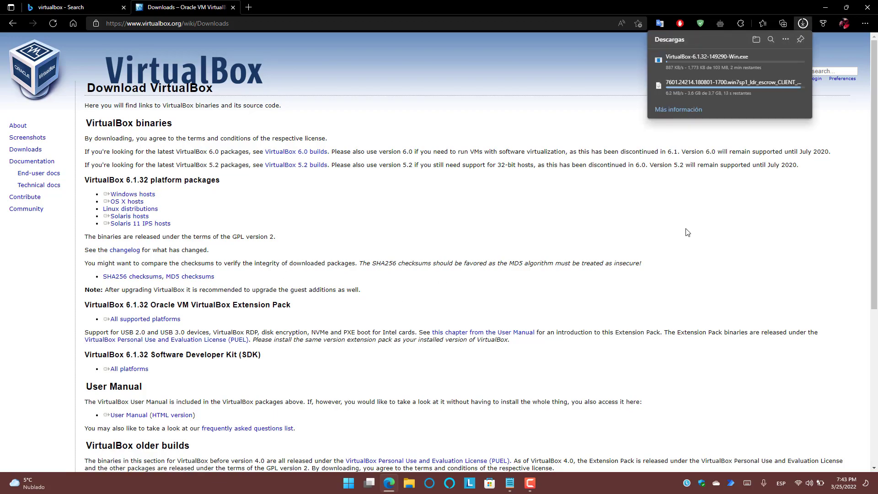
{"action": "mouse_move", "coordinate": [728, 86]}
{"action": "scroll", "coordinate": [380, 324], "scroll_direction": "down", "scroll_amount": 2}
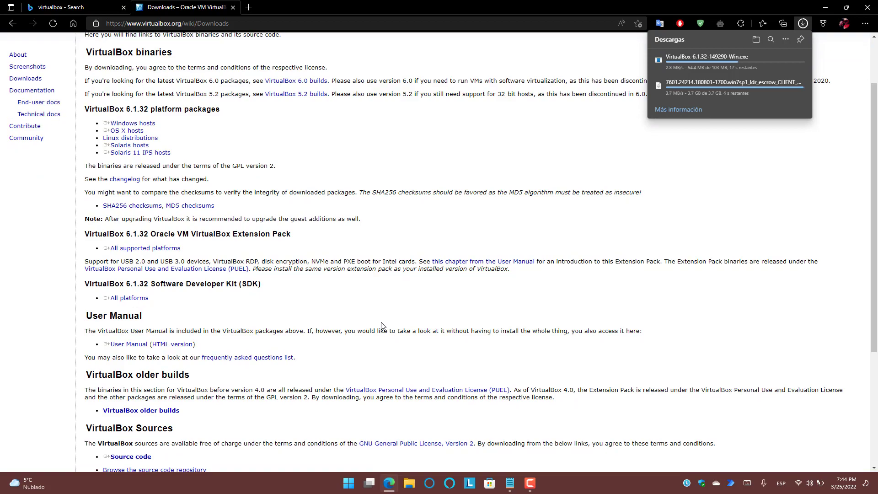
{"action": "scroll", "coordinate": [381, 325], "scroll_direction": "down", "scroll_amount": 3}
{"action": "scroll", "coordinate": [381, 325], "scroll_direction": "up", "scroll_amount": 5}
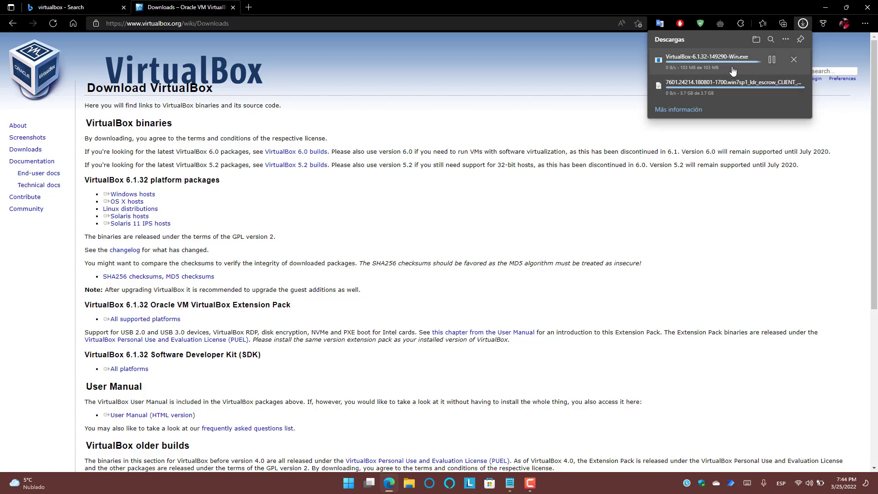
- Run the downloaded VirtualBox-6.1.32-149290-Win installer from the Descargas folder and allow installation despite it not being Microsoft-verified
{"action": "left_click", "coordinate": [772, 61]}
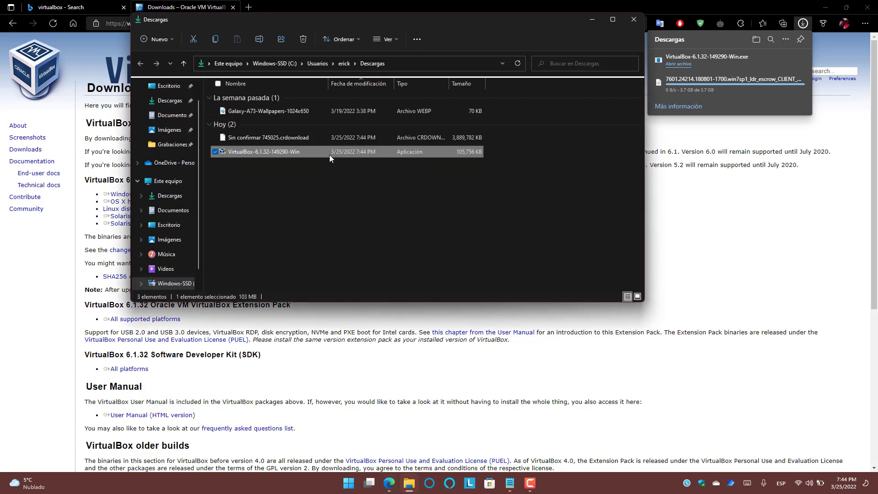
{"action": "double_click", "coordinate": [289, 153]}
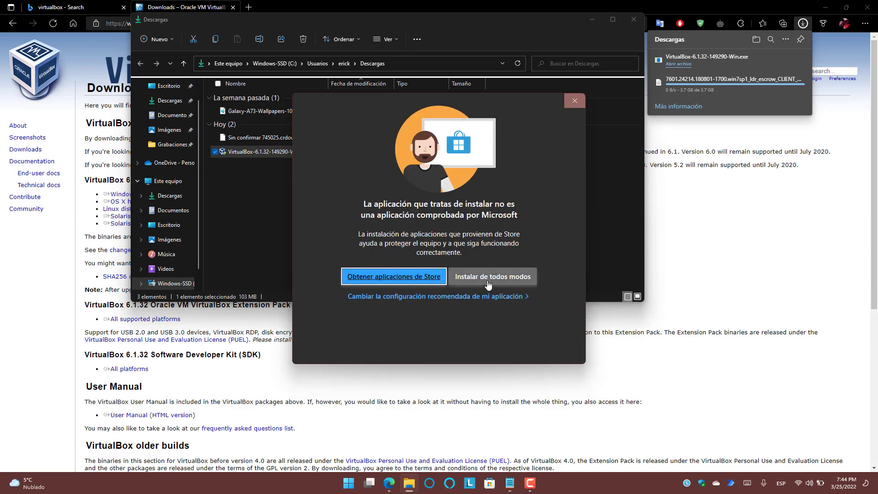
{"action": "left_click", "coordinate": [454, 277]}
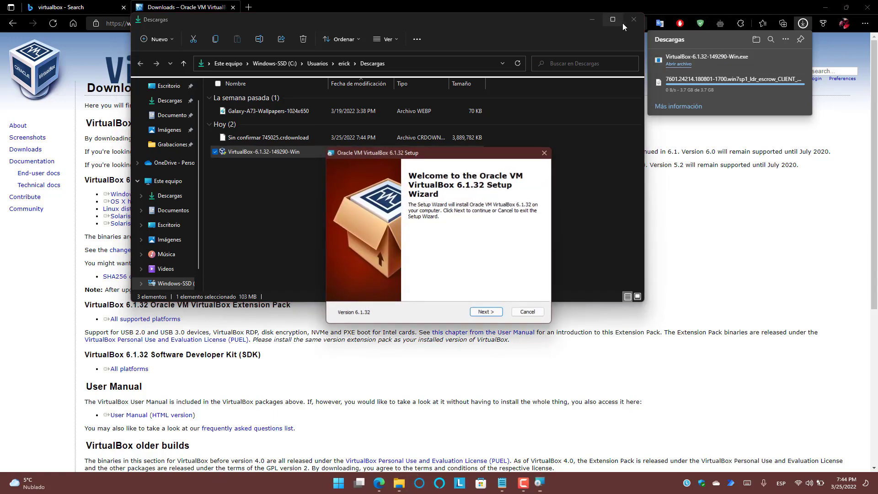
- Keep the default features, location and shortcut options, accept the network interfaces warning and start the VirtualBox installation
{"action": "left_click", "coordinate": [496, 314]}
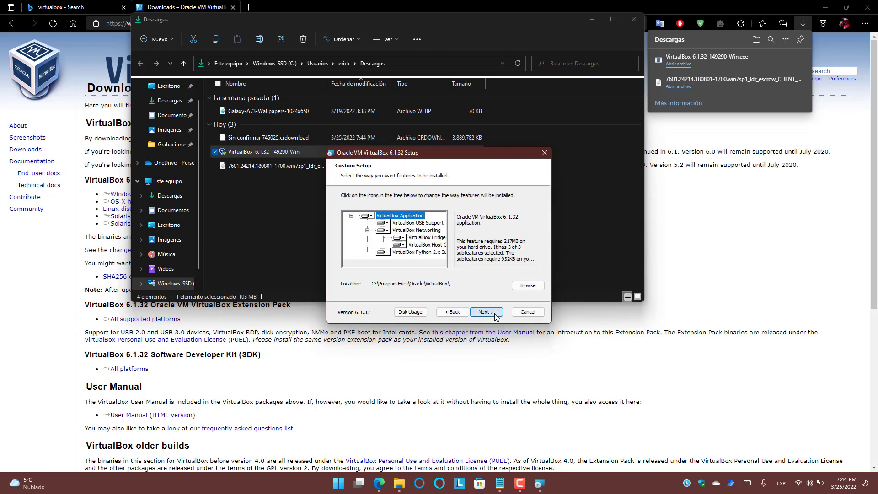
{"action": "left_click", "coordinate": [487, 312]}
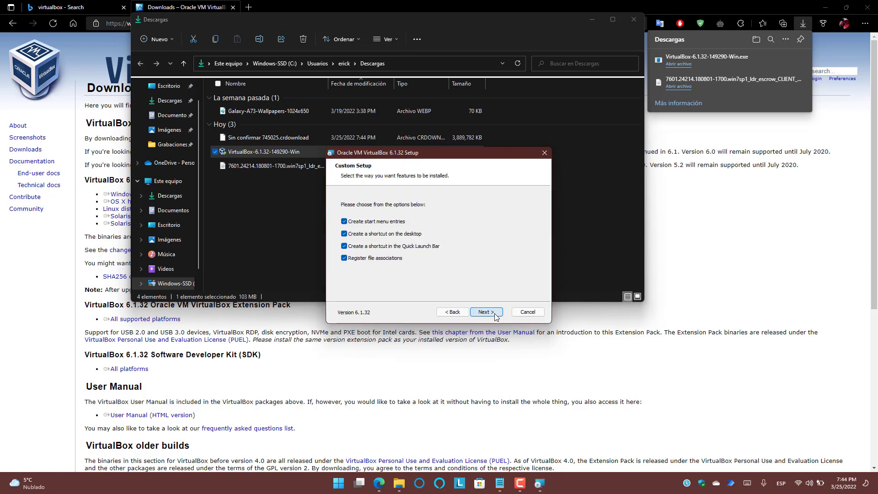
{"action": "left_click", "coordinate": [486, 312]}
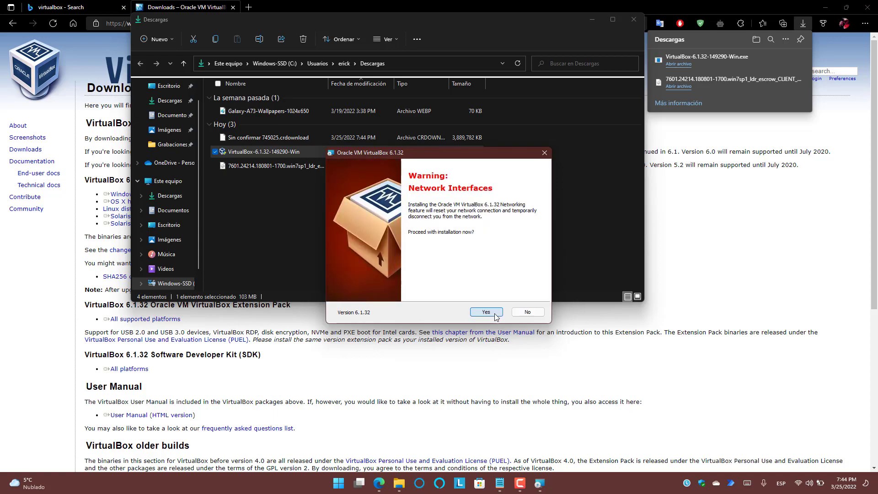
{"action": "left_click", "coordinate": [495, 315]}
{"action": "left_click", "coordinate": [495, 316]}
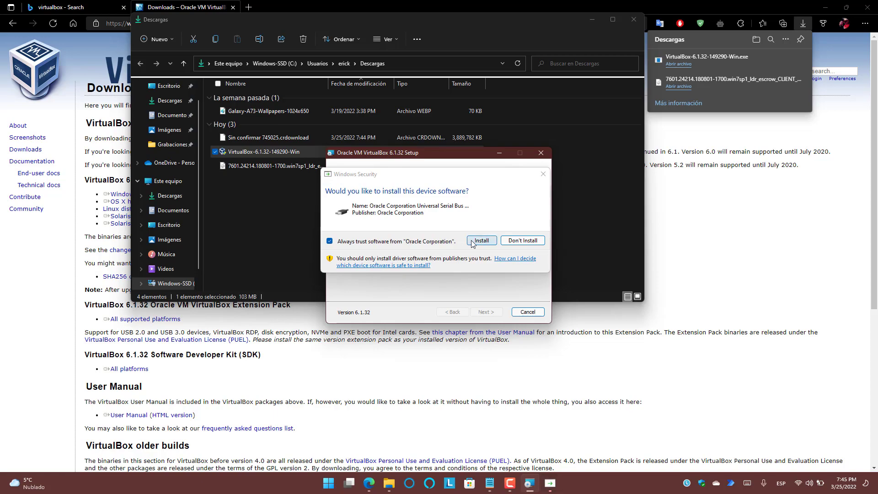
- Install the Oracle USB device software, finish the setup with VirtualBox set to start, and close the Descargas folder window
{"action": "left_click", "coordinate": [481, 241]}
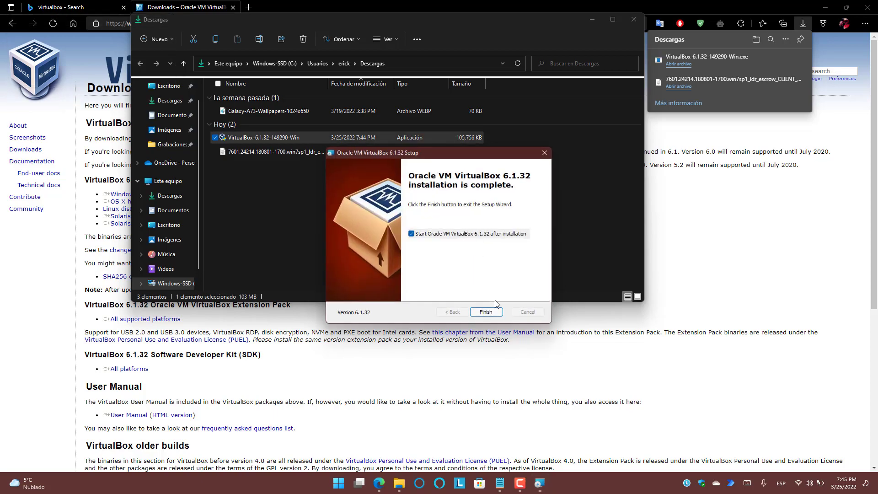
{"action": "left_click", "coordinate": [493, 312]}
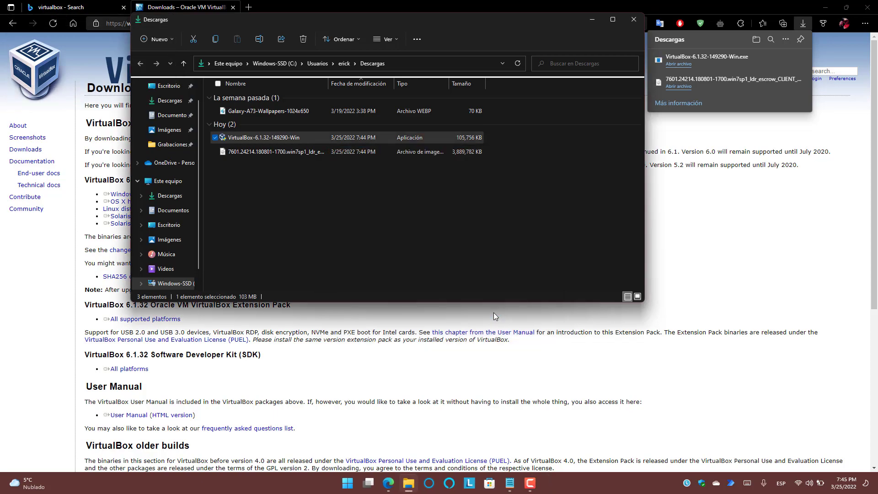
{"action": "left_click", "coordinate": [633, 19]}
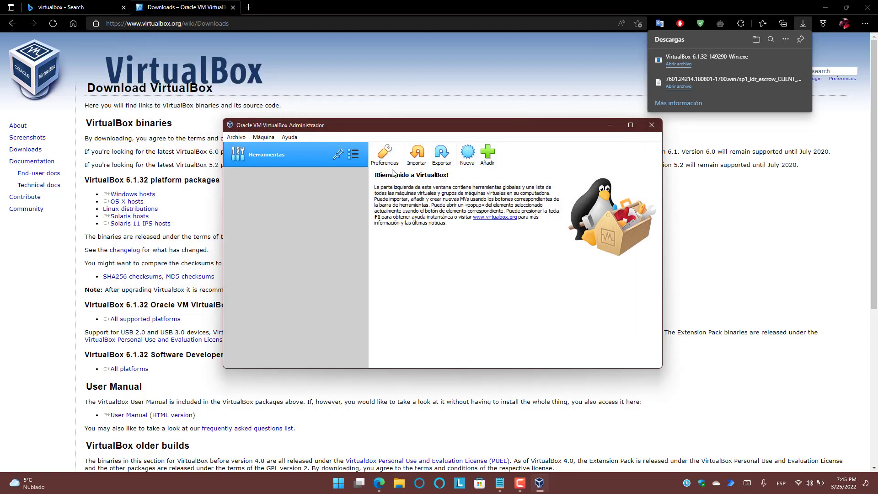
- Create a virtual machine named windows 7 with type Microsoft Windows and version Windows 7 (32-bit)
{"action": "left_click", "coordinate": [464, 157]}
{"action": "type", "text": "windows 7"}
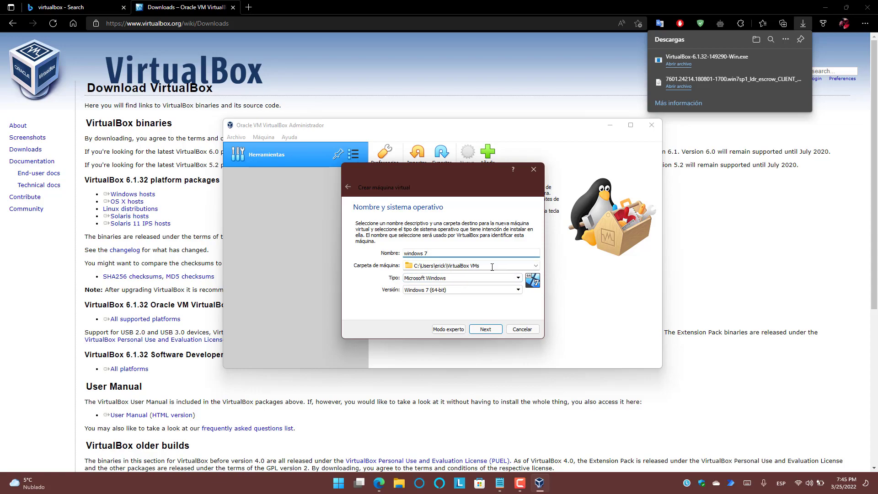
{"action": "key", "text": "Tab"}
{"action": "key", "text": "Tab"}
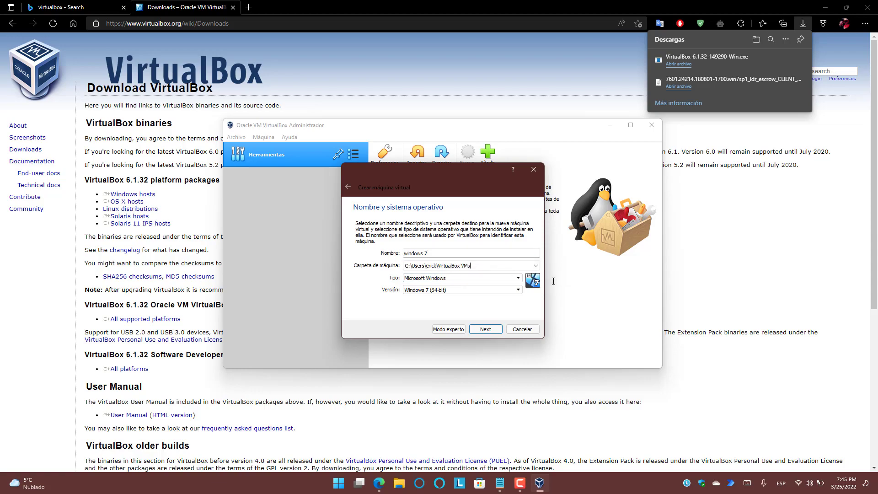
{"action": "key", "text": "Tab"}
{"action": "left_click", "coordinate": [513, 279]}
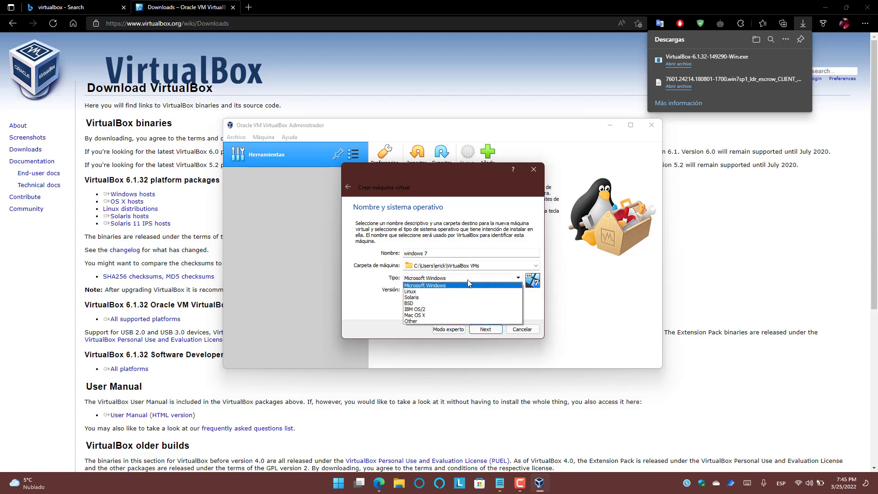
{"action": "left_click", "coordinate": [468, 284]}
{"action": "left_click", "coordinate": [466, 290]}
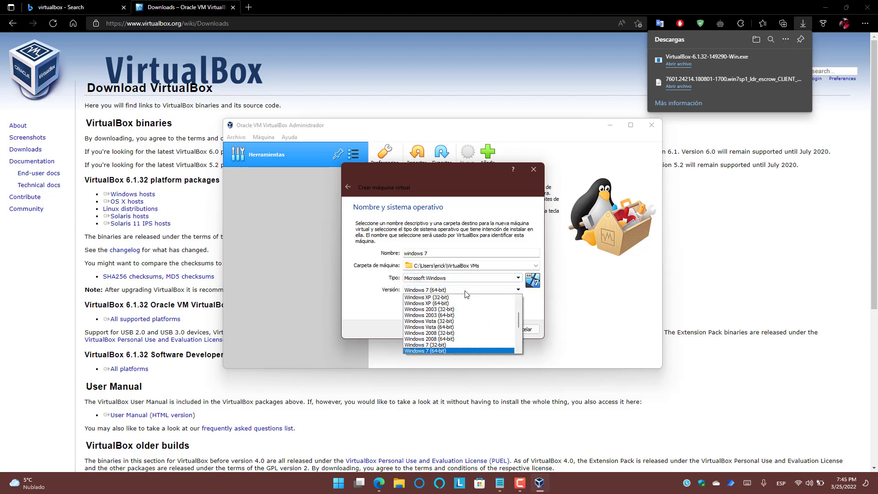
{"action": "scroll", "coordinate": [469, 320], "scroll_direction": "down", "scroll_amount": 3}
{"action": "left_click", "coordinate": [471, 345]}
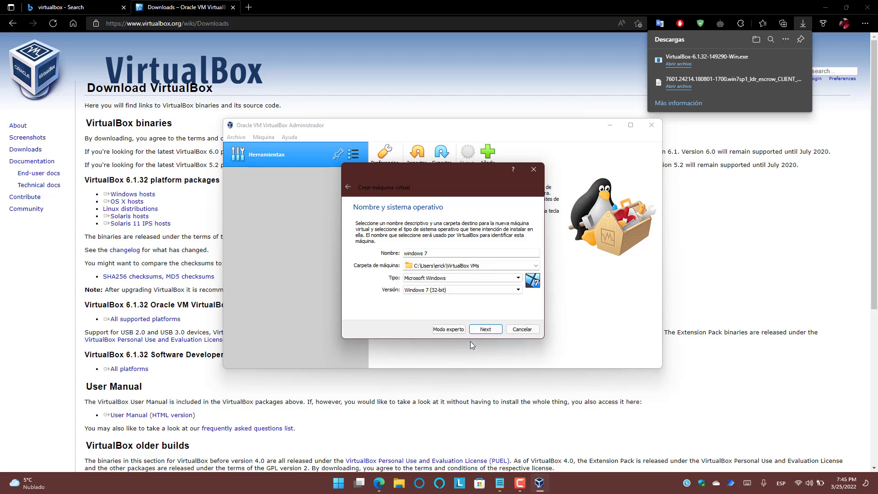
{"action": "left_click", "coordinate": [476, 330]}
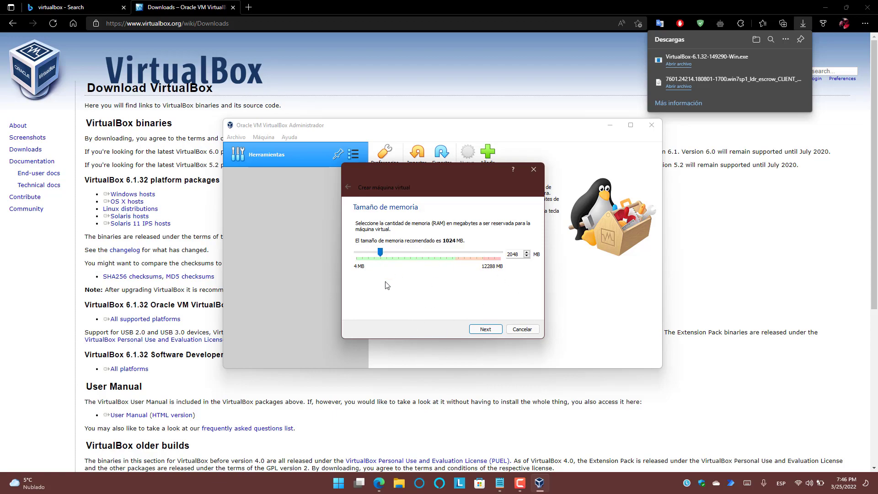
- Give the virtual machine 2048 MB of memory and choose to create a virtual hard disk now
{"action": "left_click", "coordinate": [486, 329]}
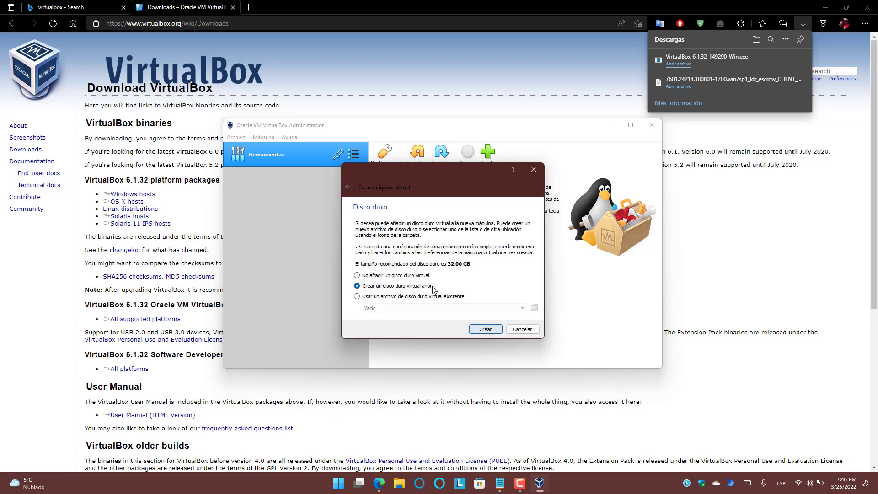
{"action": "left_click", "coordinate": [410, 276]}
{"action": "left_click", "coordinate": [485, 329]}
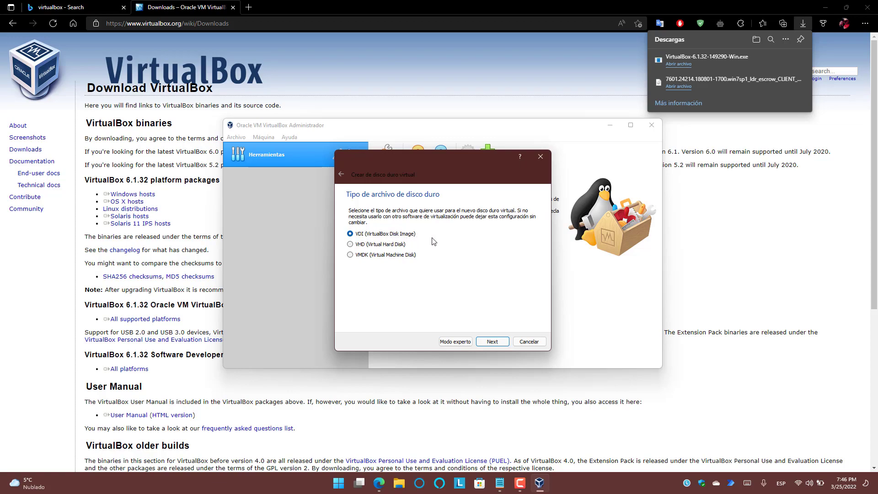
- Create the virtual hard disk as a dynamically allocated VDI file of 20.76 GB
{"action": "left_click", "coordinate": [491, 340]}
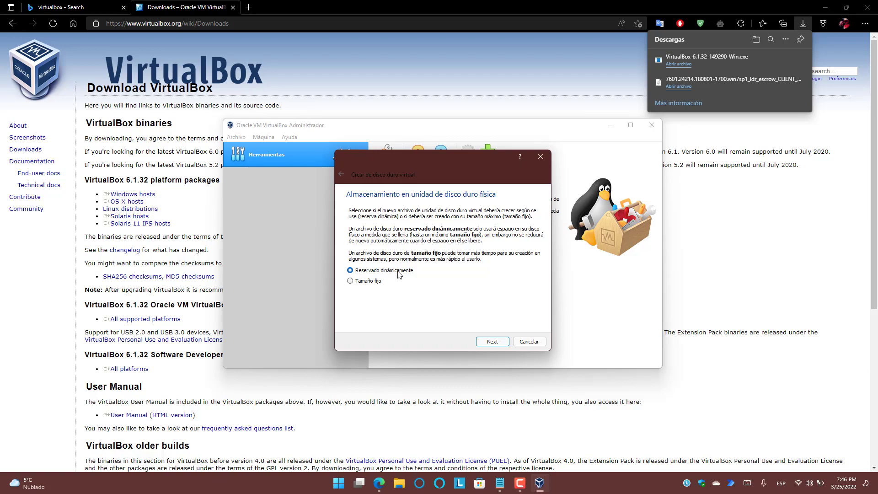
{"action": "left_click", "coordinate": [493, 343]}
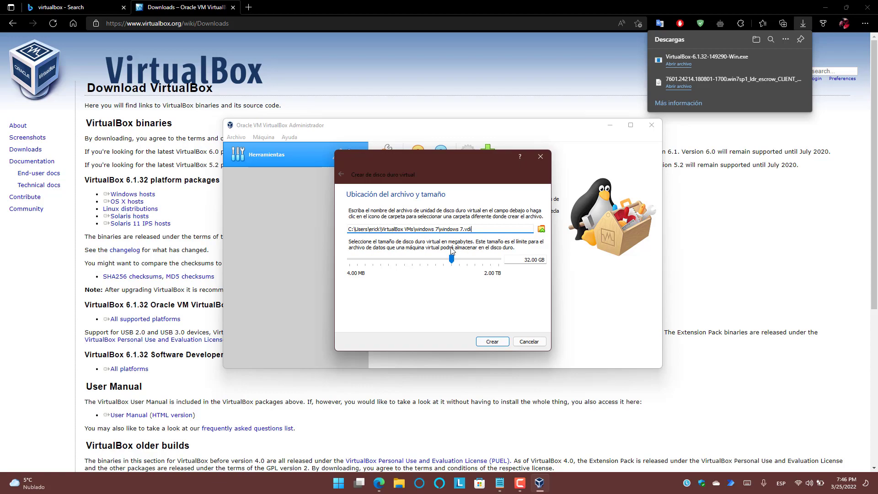
{"action": "left_click_drag", "start_coordinate": [452, 260], "coordinate": [446, 263]}
{"action": "left_click", "coordinate": [490, 342]}
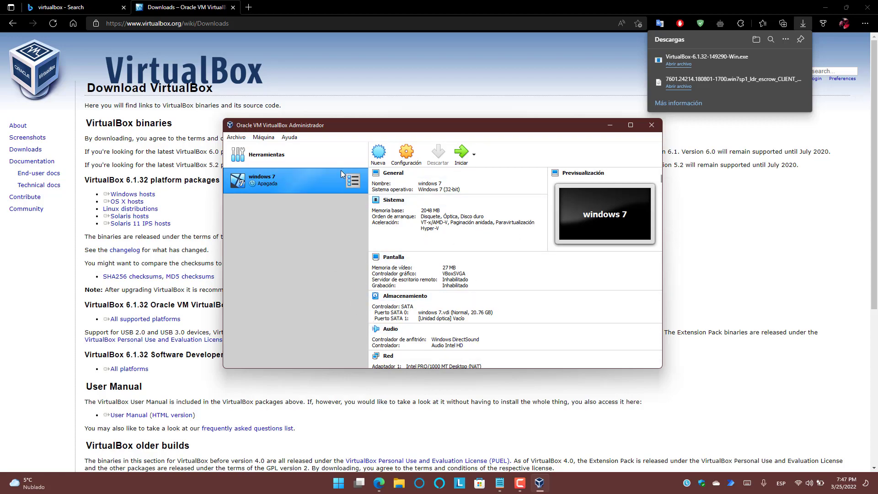
- Start the windows 7 virtual machine from the downloaded 7601.24214.180801-1700.win7sp1_ldr_escrow_CLIENT_ULTIMATE_x86FRE_en-us.iso and maximize its window
{"action": "left_click", "coordinate": [461, 155]}
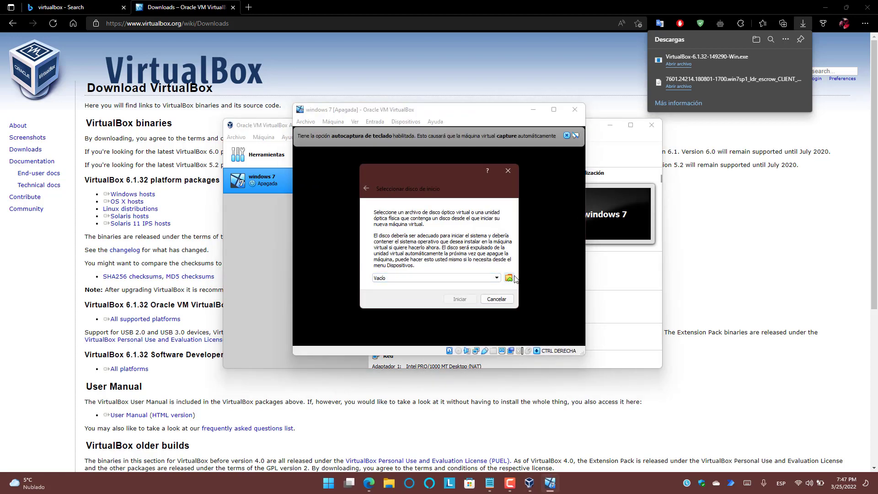
{"action": "left_click", "coordinate": [509, 278]}
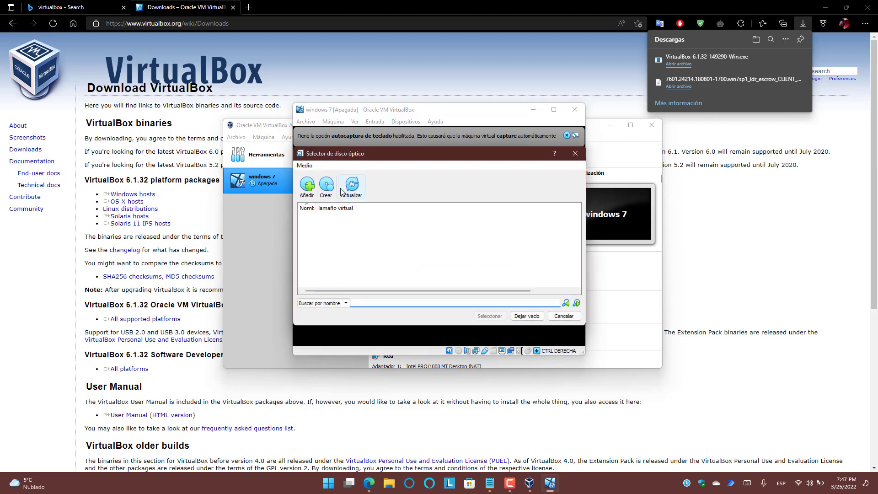
{"action": "left_click", "coordinate": [305, 181]}
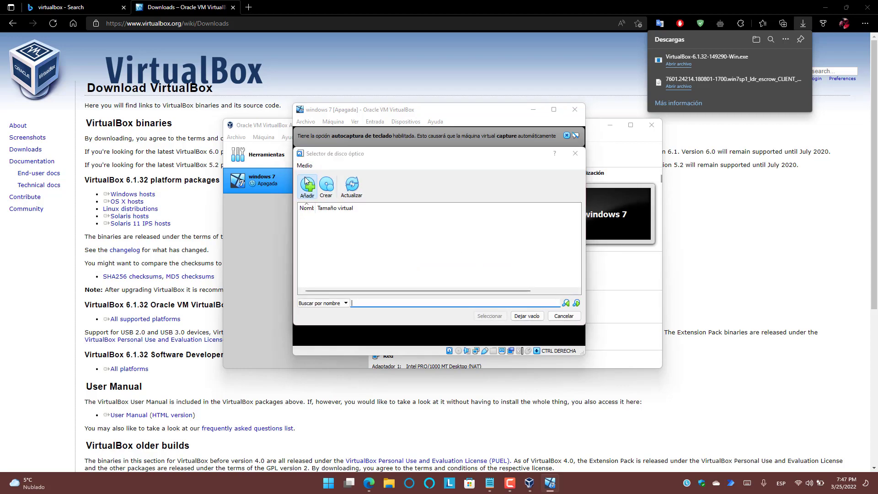
{"action": "left_click", "coordinate": [336, 255]}
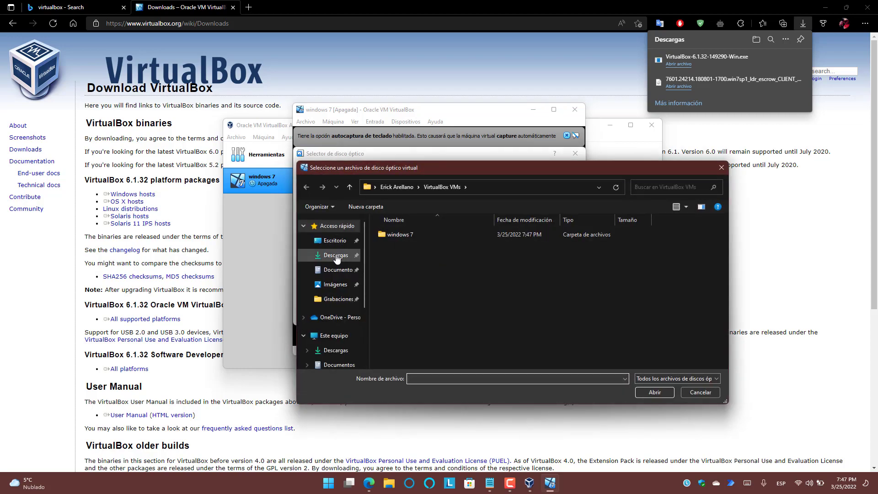
{"action": "double_click", "coordinate": [402, 250]}
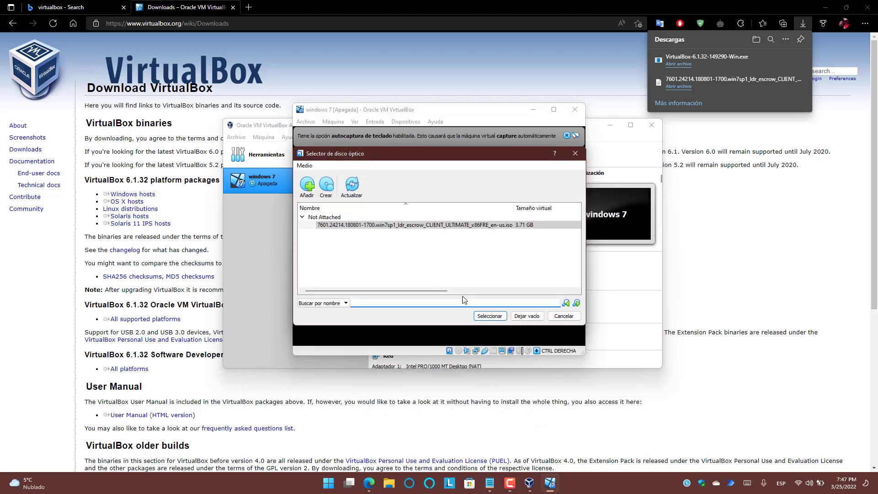
{"action": "left_click", "coordinate": [493, 315]}
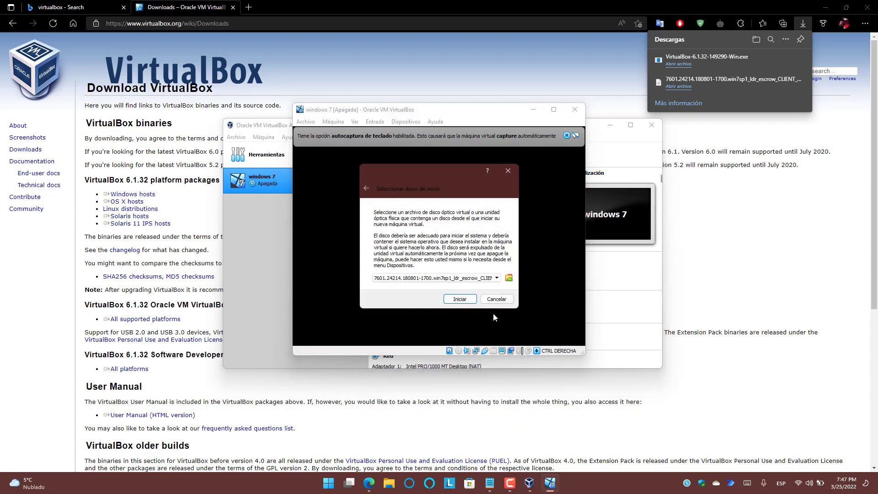
{"action": "left_click", "coordinate": [465, 297]}
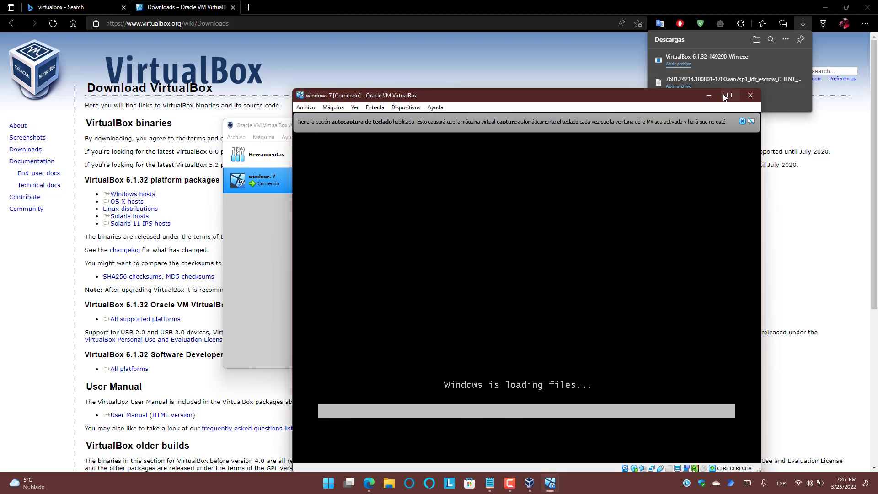
{"action": "left_click", "coordinate": [725, 96]}
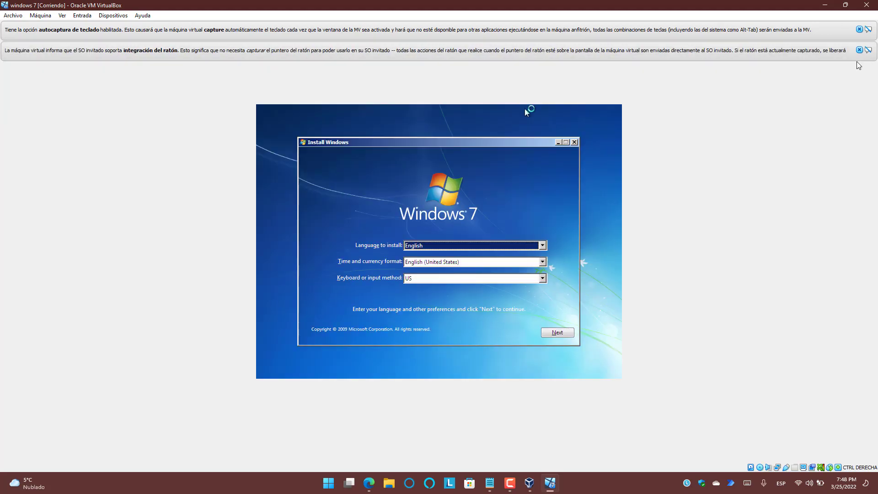
- Start the Windows 7 installation with language English, format English (United States) and keyboard US, and dismiss the two virtual machine notices
{"action": "left_click", "coordinate": [444, 247]}
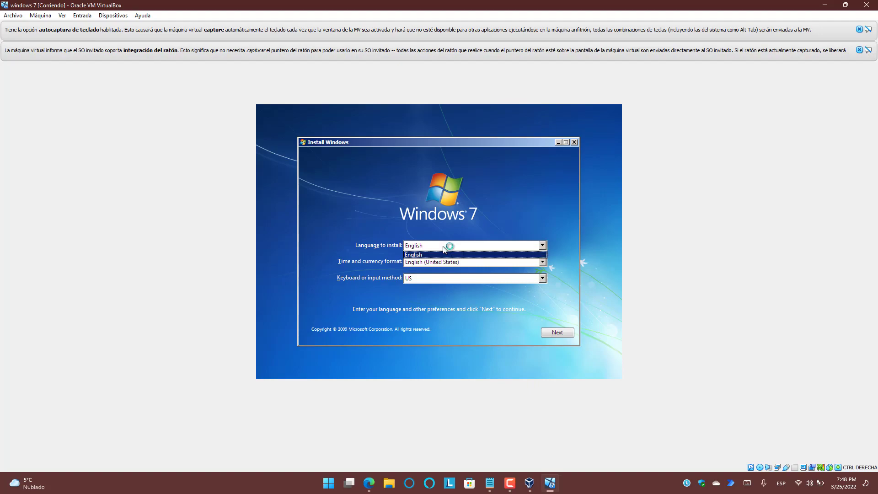
{"action": "left_click", "coordinate": [457, 256]}
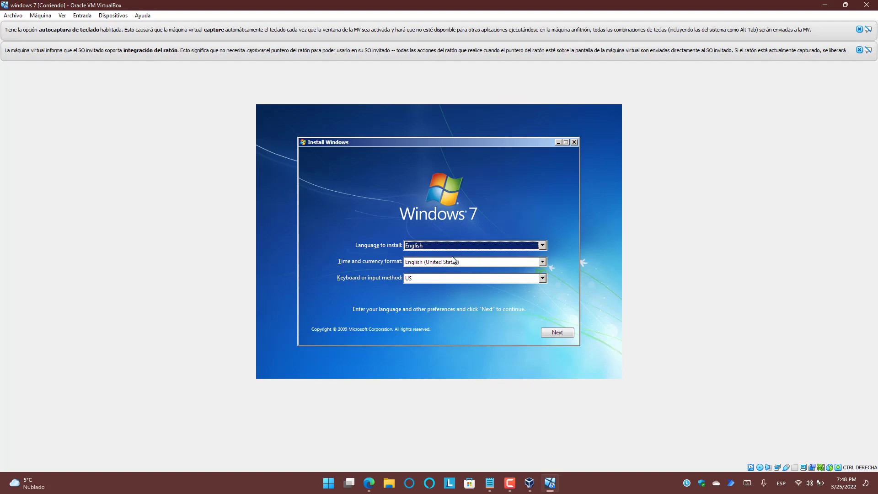
{"action": "left_click", "coordinate": [468, 262]}
{"action": "left_click", "coordinate": [470, 268]}
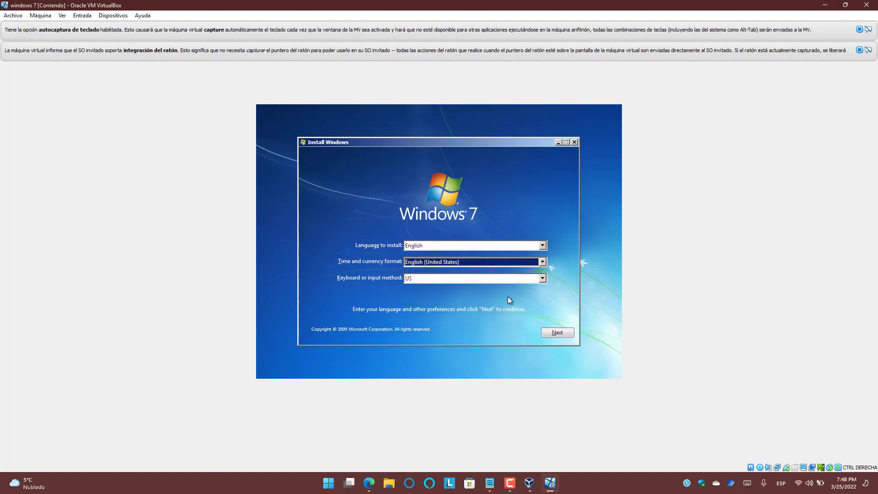
{"action": "left_click", "coordinate": [514, 282]}
{"action": "left_click", "coordinate": [558, 278]}
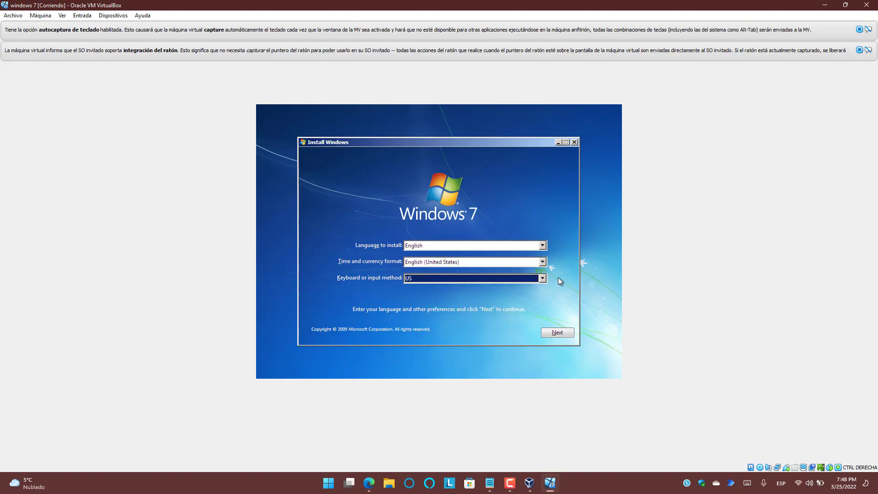
{"action": "left_click", "coordinate": [559, 332]}
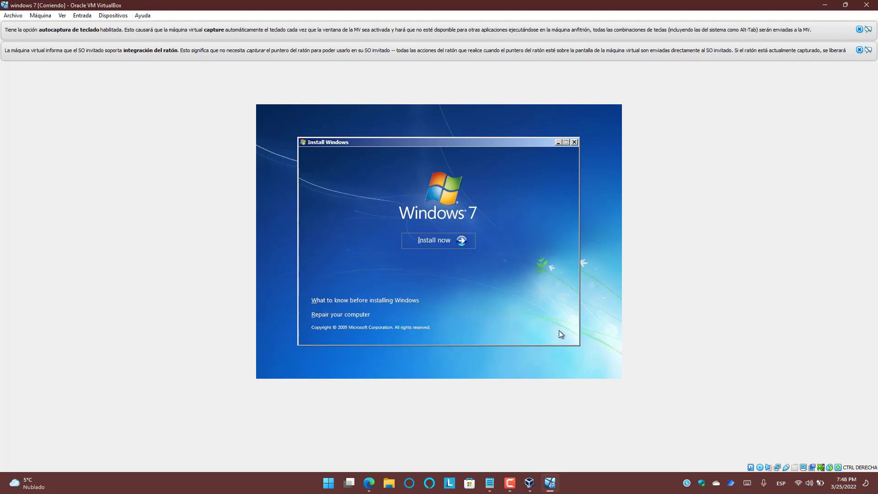
{"action": "left_click", "coordinate": [432, 243]}
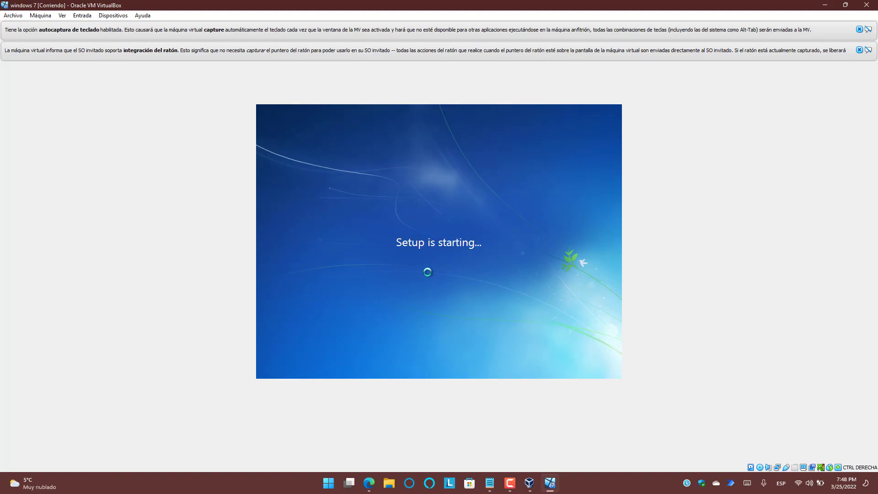
{"action": "left_click", "coordinate": [859, 50]}
{"action": "left_click", "coordinate": [859, 29]}
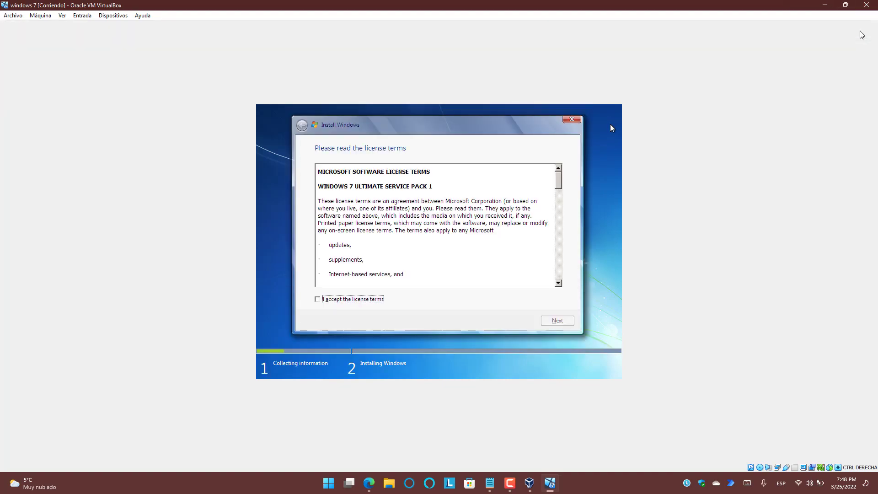
- Accept the license terms and run a Custom (advanced) installation on Disk 0 Unallocated Space
{"action": "left_click", "coordinate": [327, 300]}
{"action": "left_click", "coordinate": [560, 320]}
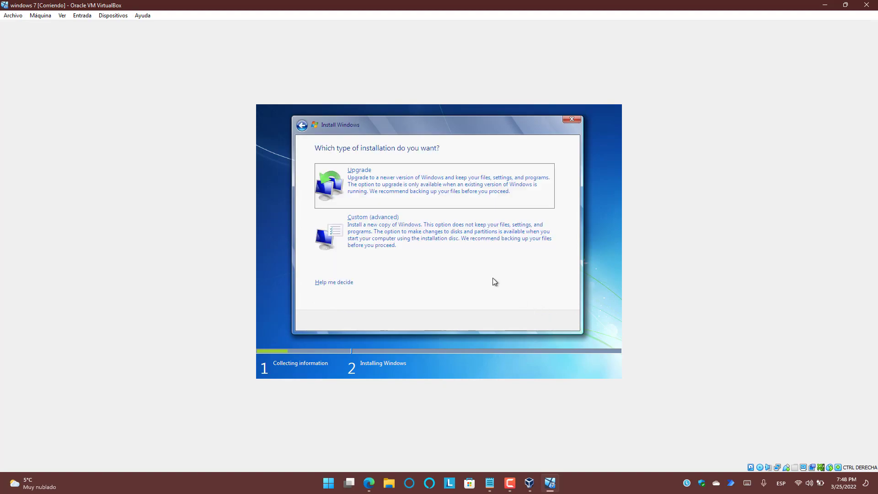
{"action": "left_click", "coordinate": [410, 244]}
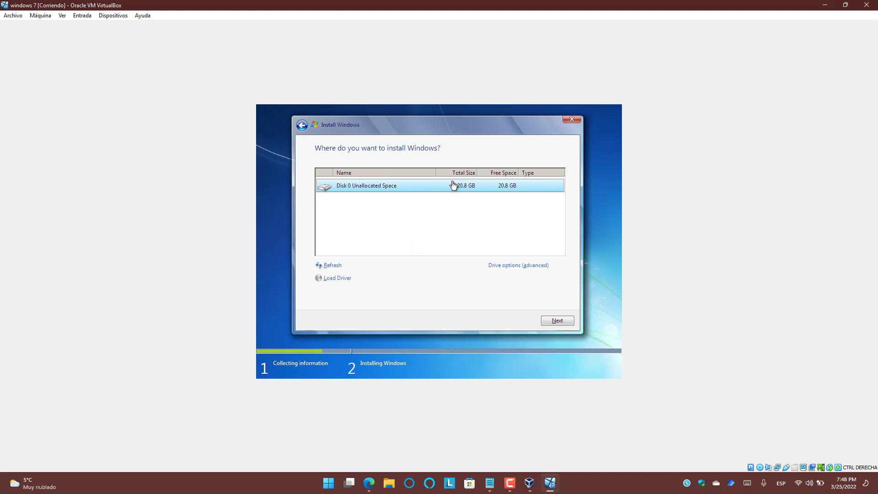
{"action": "left_click", "coordinate": [559, 320]}
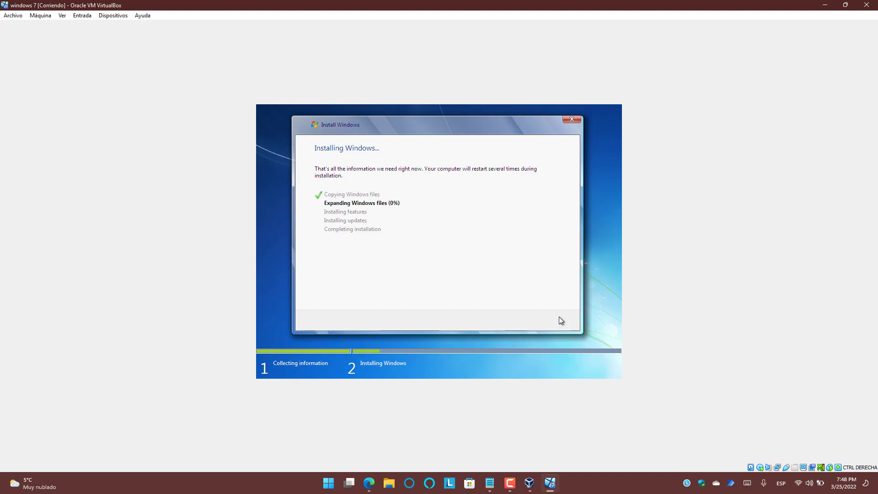
{"action": "mouse_move", "coordinate": [508, 486]}
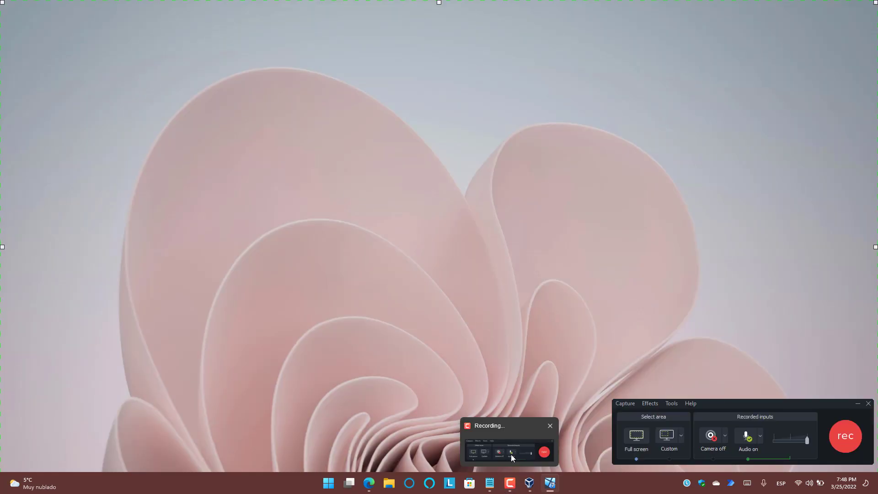
{"action": "left_click", "coordinate": [512, 454]}
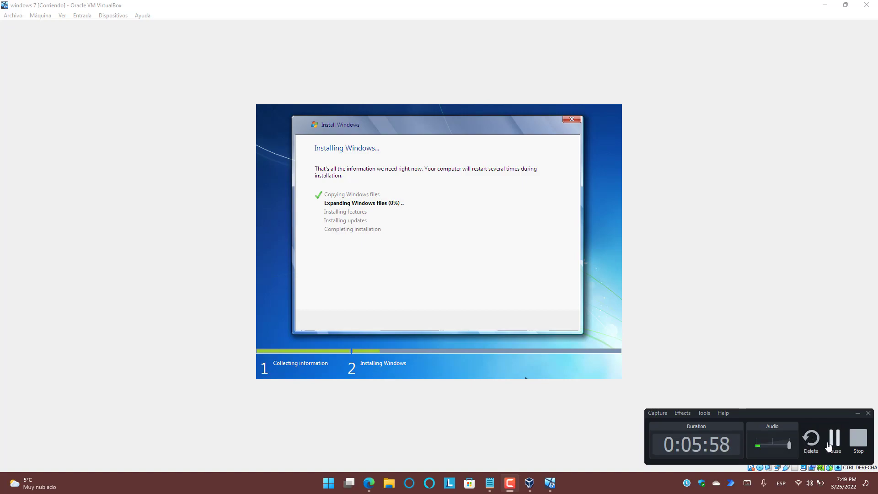
{"action": "left_click", "coordinate": [829, 446]}
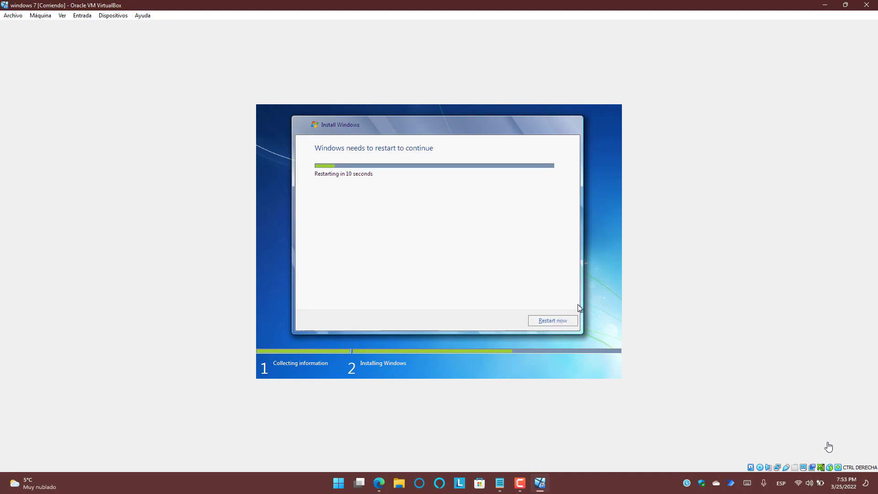
- Restart the virtual machine immediately to continue the Windows installation and dismiss the mouse integration notice
{"action": "left_click", "coordinate": [541, 323]}
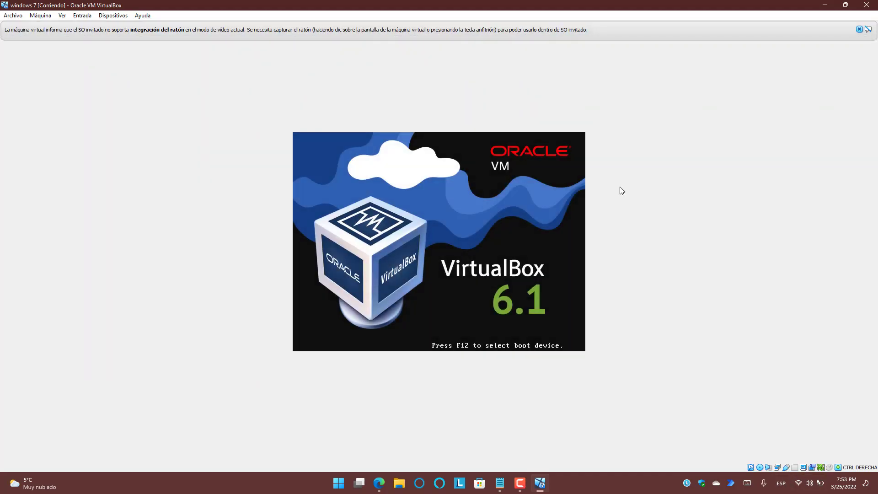
{"action": "left_click", "coordinate": [868, 30]}
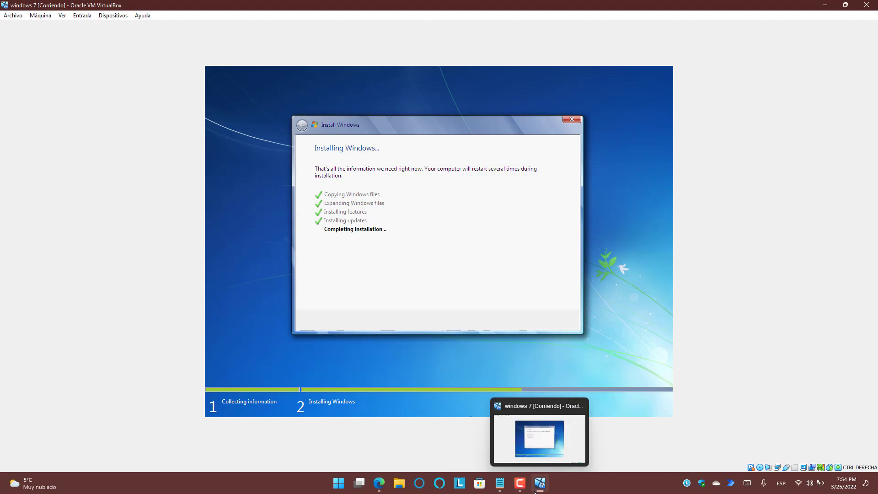
{"action": "mouse_move", "coordinate": [520, 481]}
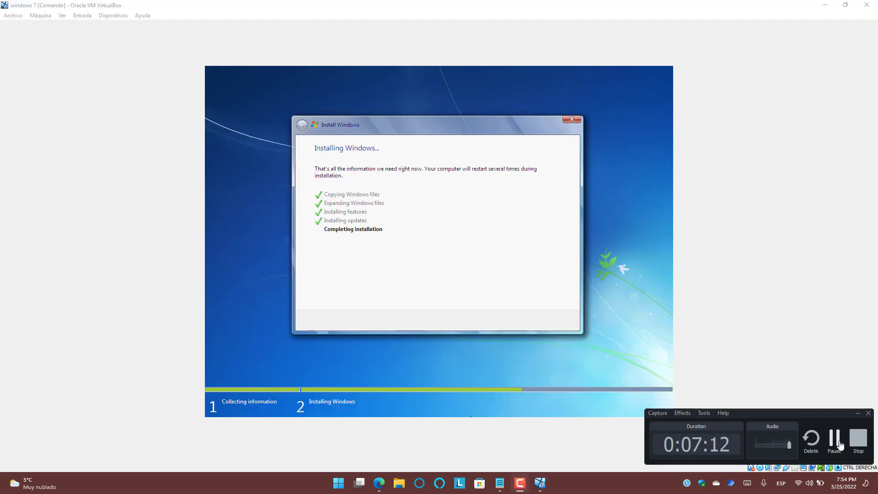
{"action": "left_click", "coordinate": [840, 444]}
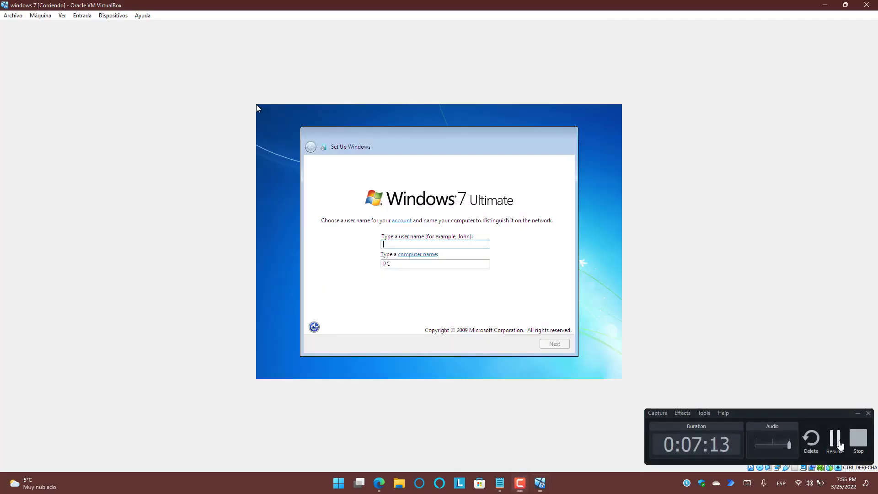
{"action": "left_click", "coordinate": [840, 444]}
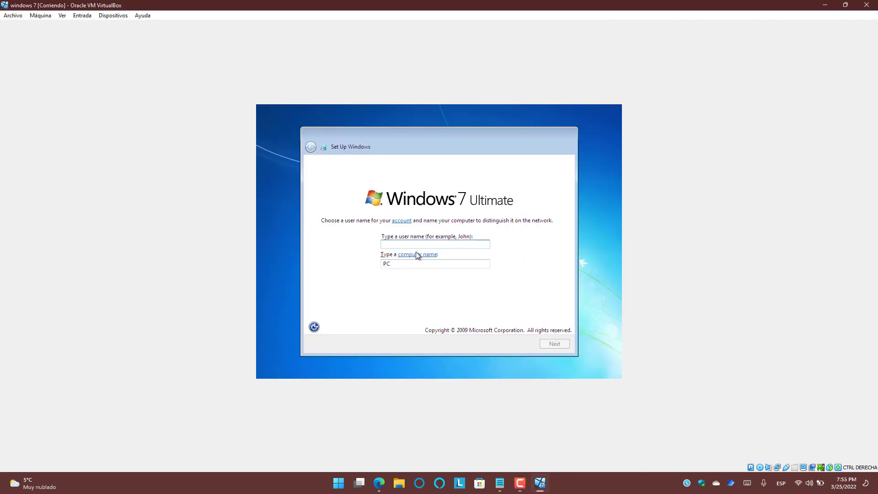
- Set the Windows user name to virtual, and leave the account password and product key blank
{"action": "type", "text": "virtual"}
{"action": "left_click", "coordinate": [555, 342]}
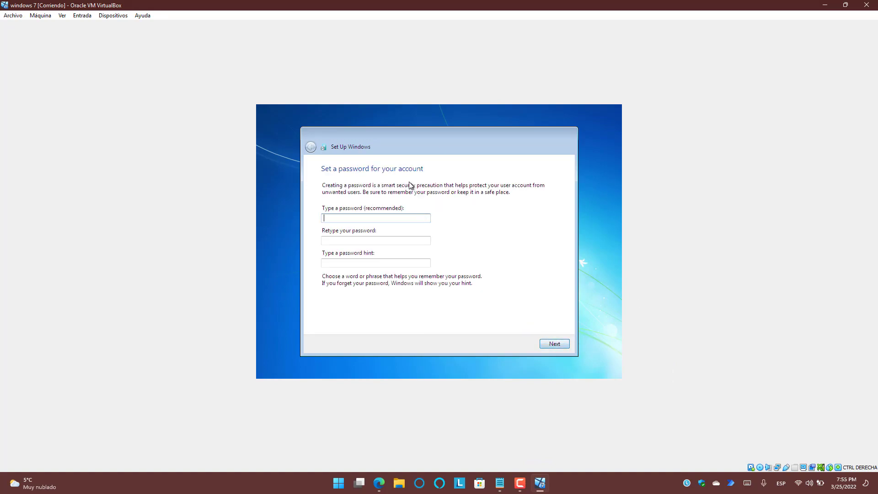
{"action": "left_click", "coordinate": [559, 343]}
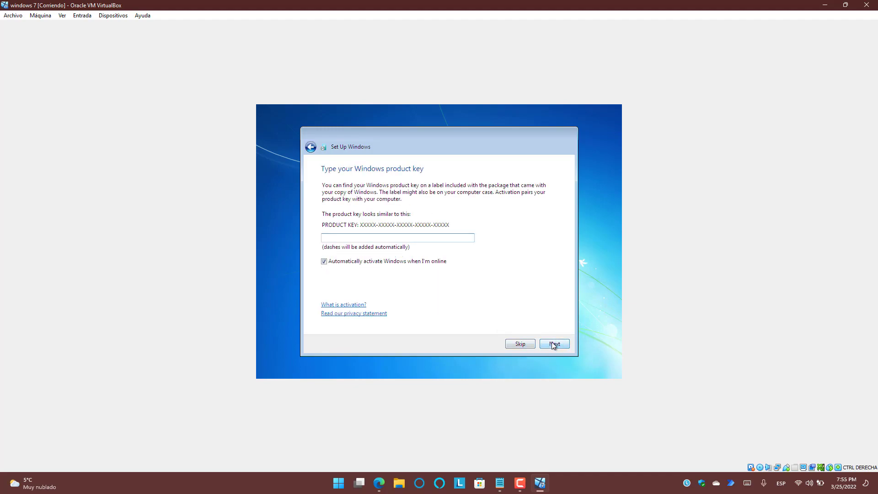
{"action": "left_click", "coordinate": [551, 341]}
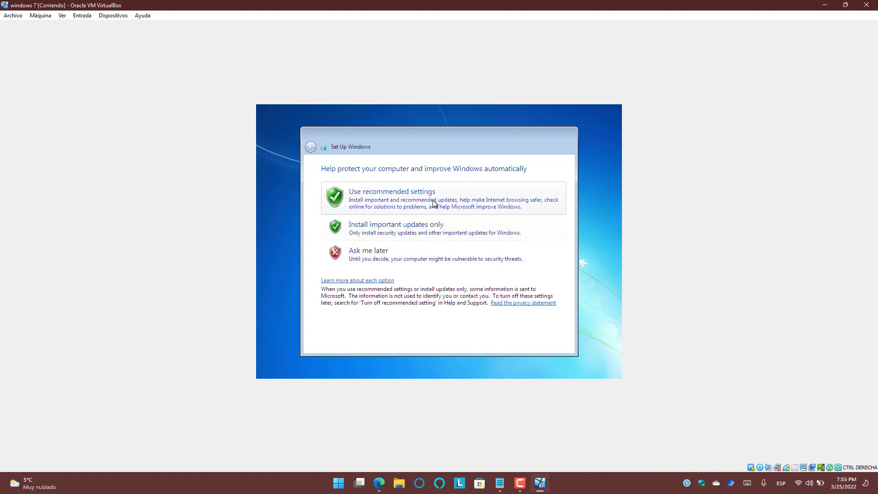
- Use the recommended update settings, accept the Pacific Time (US & Canada) date and time settings, and choose Home network
{"action": "left_click", "coordinate": [464, 197]}
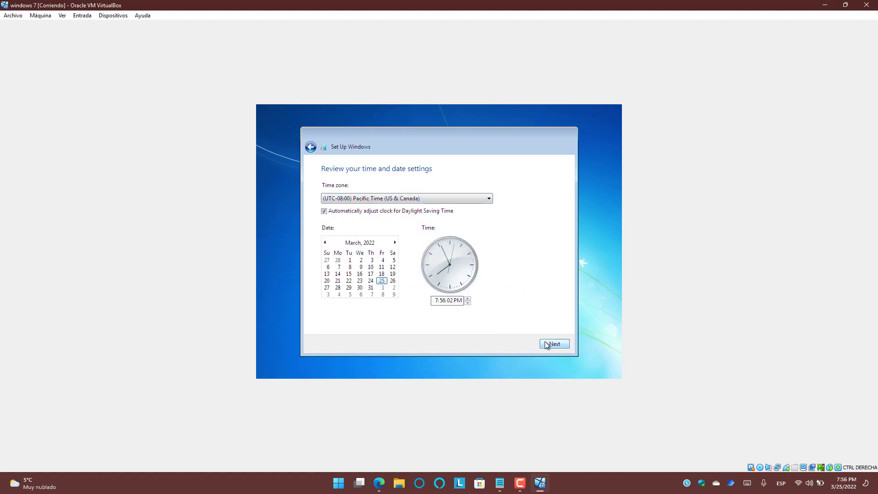
{"action": "left_click", "coordinate": [547, 344]}
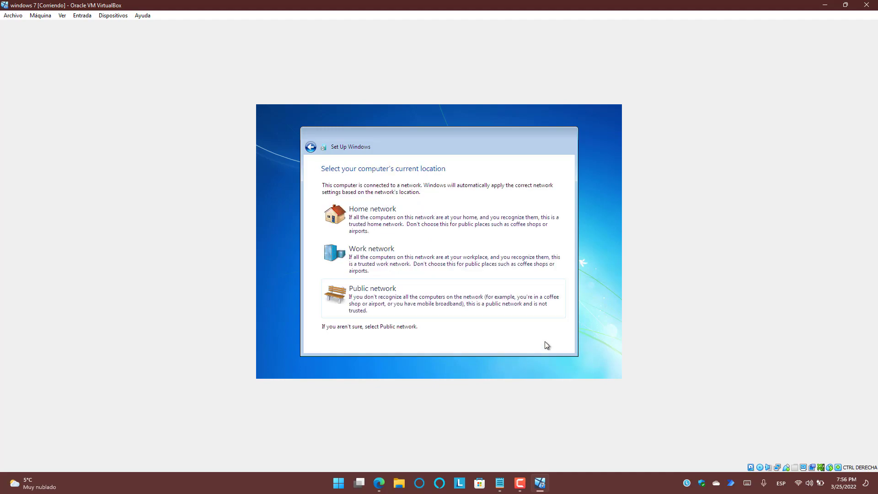
{"action": "left_click", "coordinate": [460, 216]}
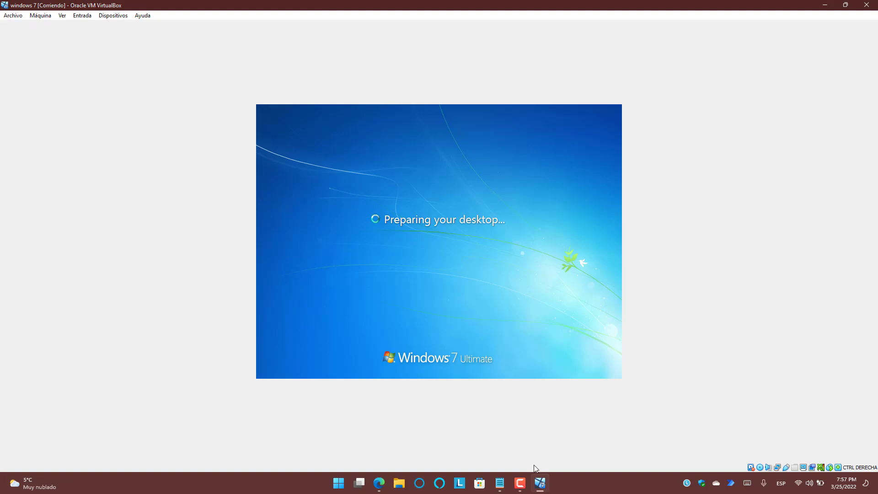
{"action": "mouse_move", "coordinate": [499, 489]}
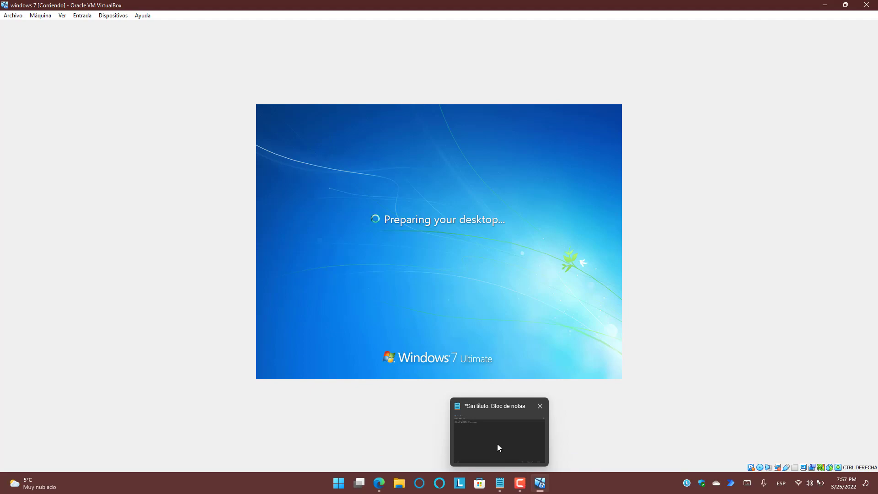
{"action": "mouse_move", "coordinate": [498, 444]}
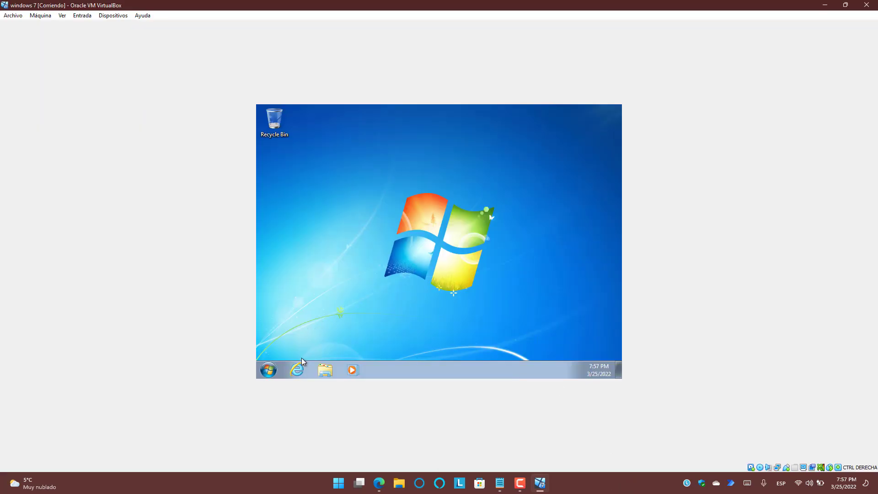
{"action": "left_click", "coordinate": [275, 368]}
{"action": "left_click", "coordinate": [275, 369]}
{"action": "left_click", "coordinate": [298, 369]}
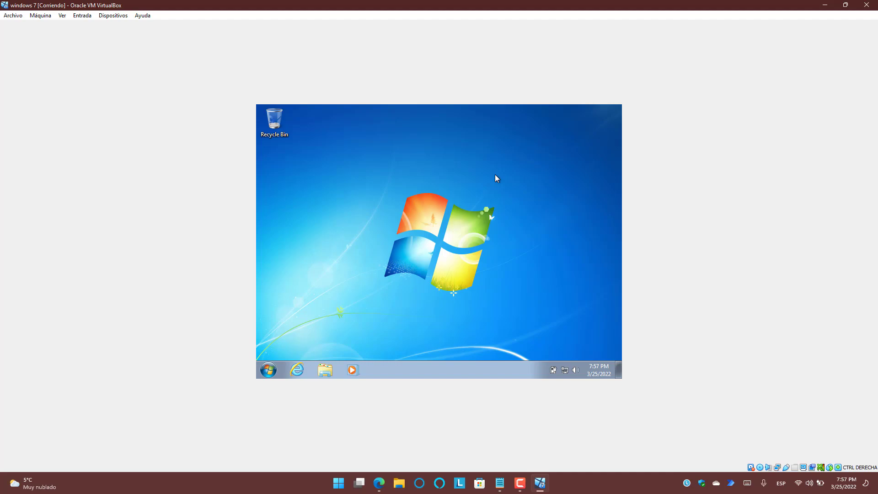
- Start Internet Explorer and check the virtual computer's system properties down to the Windows activation section, closing them when finished
{"action": "left_click", "coordinate": [298, 371]}
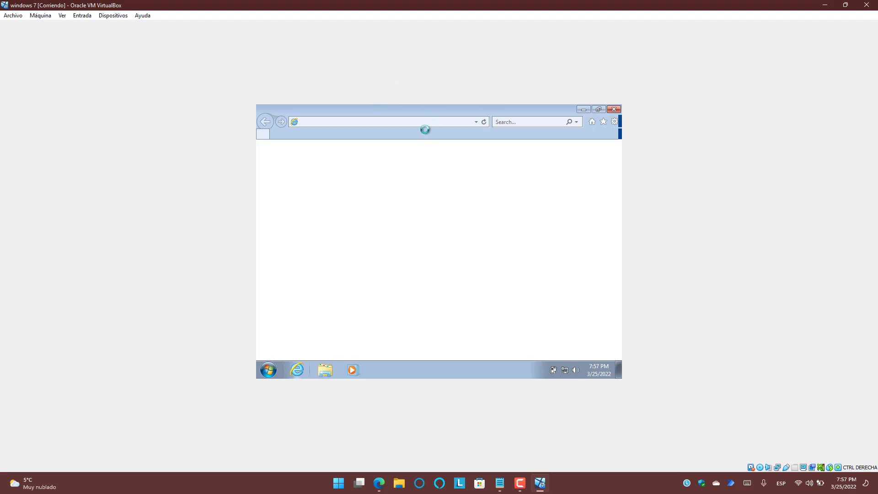
{"action": "left_click", "coordinate": [273, 367]}
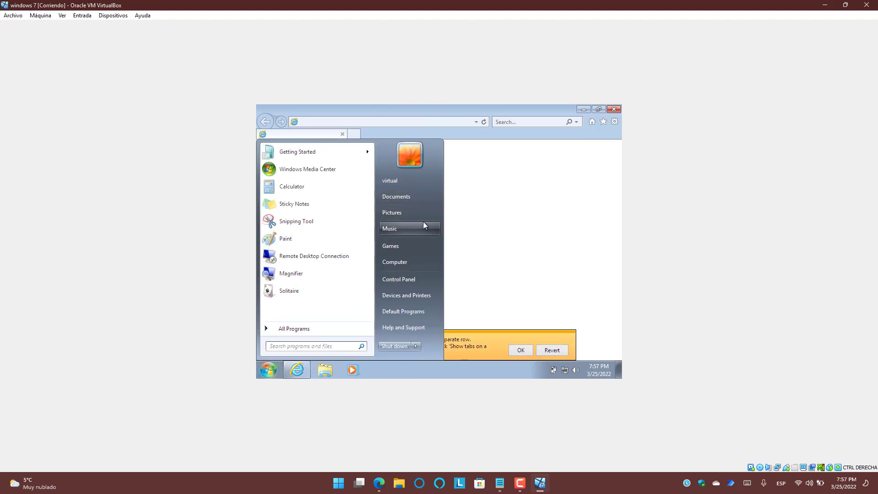
{"action": "right_click", "coordinate": [411, 261]}
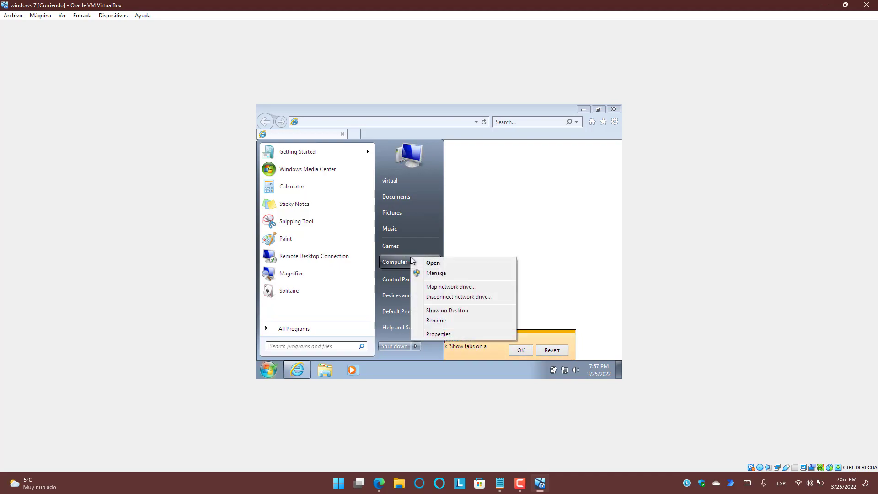
{"action": "left_click", "coordinate": [493, 335]}
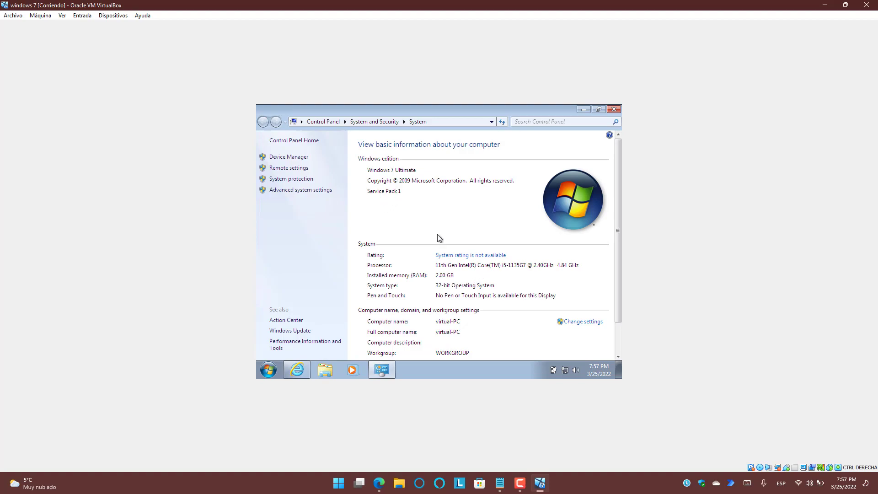
{"action": "scroll", "coordinate": [457, 283], "scroll_direction": "down", "scroll_amount": 2}
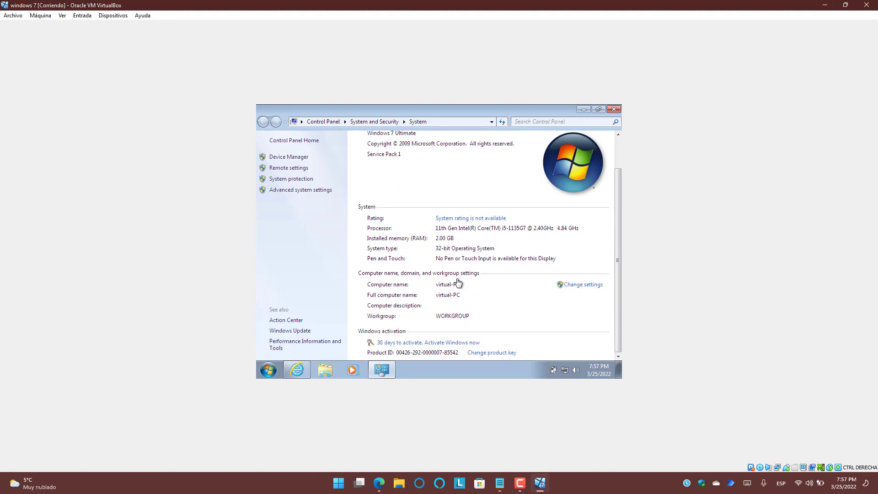
{"action": "left_click", "coordinate": [614, 109]}
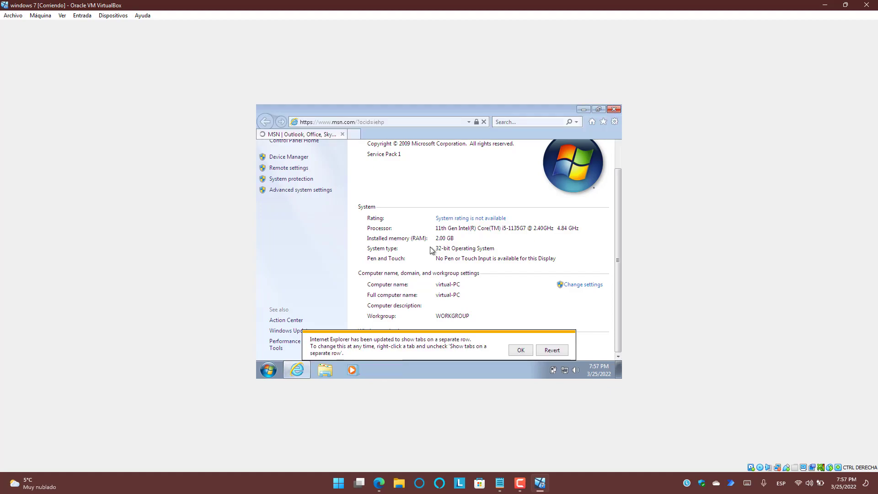
- Revert the separate tab row in Internet Explorer, accept the recommended Internet Explorer 11 settings, and view the newly opened second page
{"action": "left_click", "coordinate": [549, 352]}
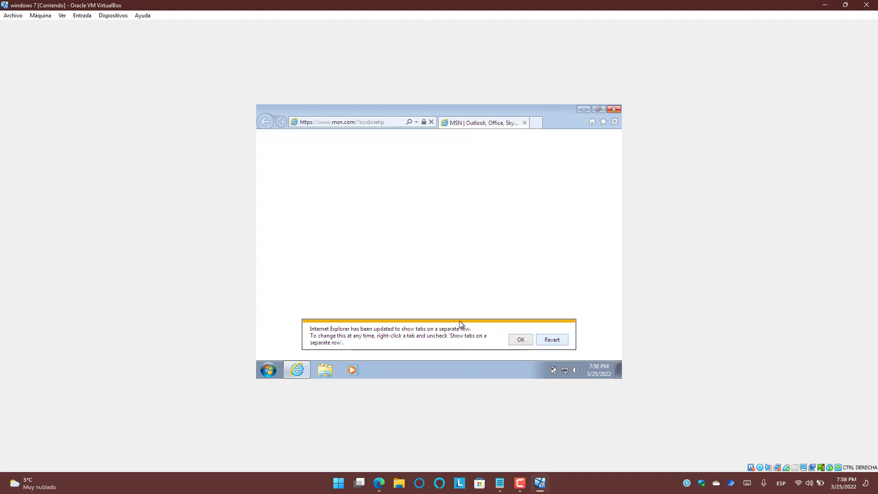
{"action": "left_click", "coordinate": [382, 125]}
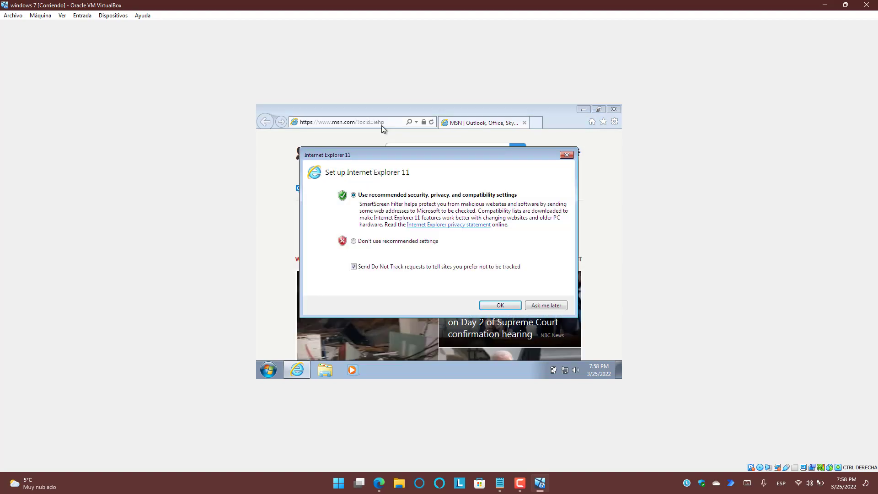
{"action": "left_click", "coordinate": [516, 306]}
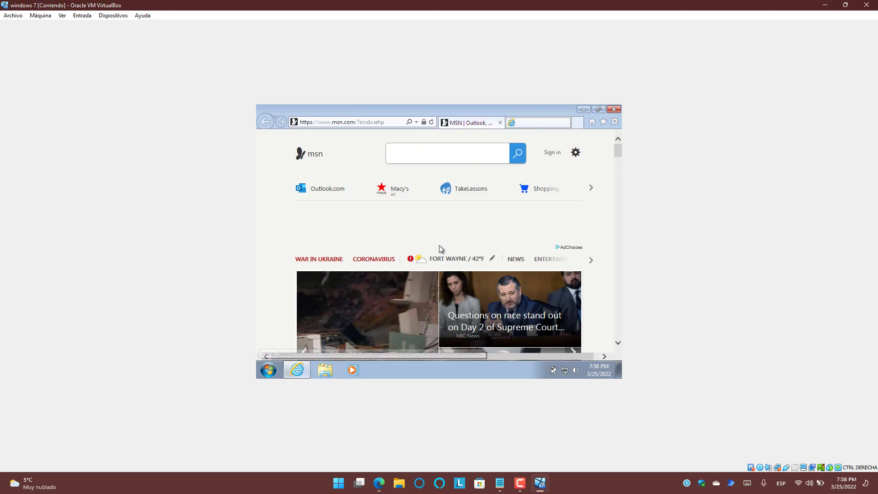
{"action": "left_click", "coordinate": [533, 122]}
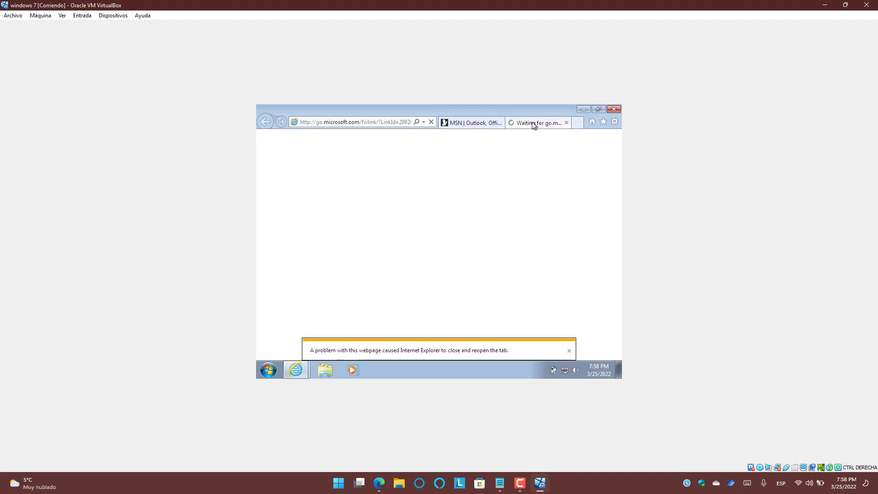
- Search the web for virtual box from the MSN page and review the platform packages on the VirtualBox Downloads page
{"action": "left_click", "coordinate": [449, 121]}
{"action": "left_click", "coordinate": [356, 121]}
{"action": "type", "text": "virtual b"}
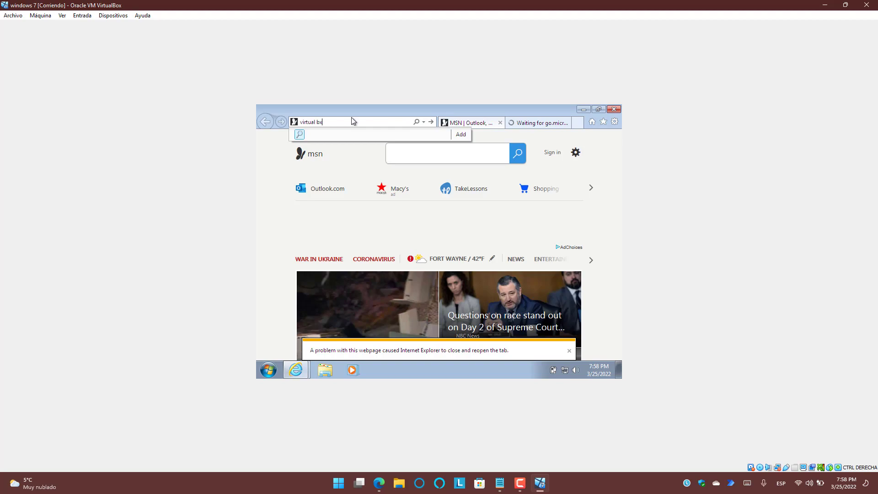
{"action": "type", "text": "ox"}
{"action": "key", "text": "Return"}
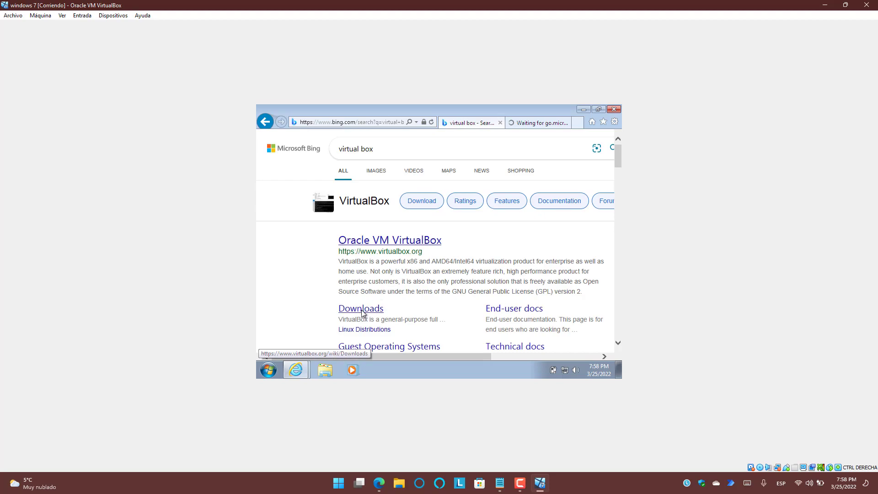
{"action": "left_click", "coordinate": [361, 309]}
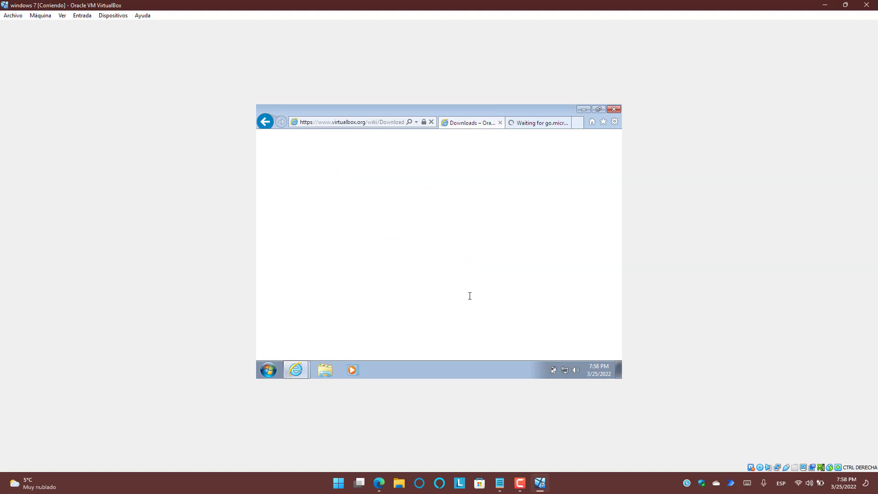
{"action": "scroll", "coordinate": [471, 300], "scroll_direction": "down", "scroll_amount": 3}
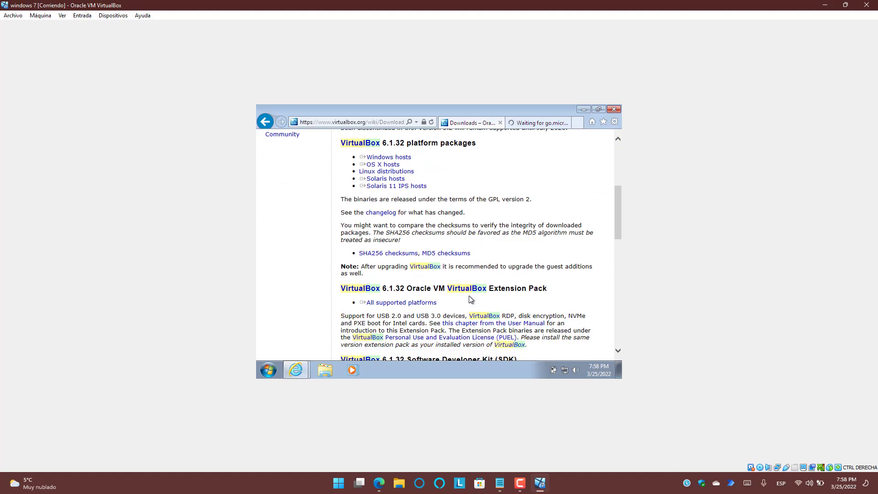
{"action": "scroll", "coordinate": [471, 300], "scroll_direction": "down", "scroll_amount": 2}
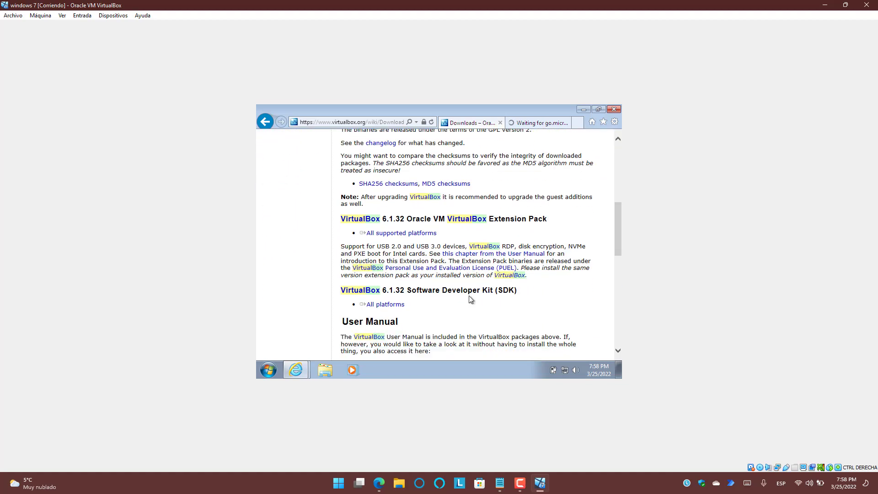
{"action": "scroll", "coordinate": [471, 300], "scroll_direction": "up", "scroll_amount": 10}
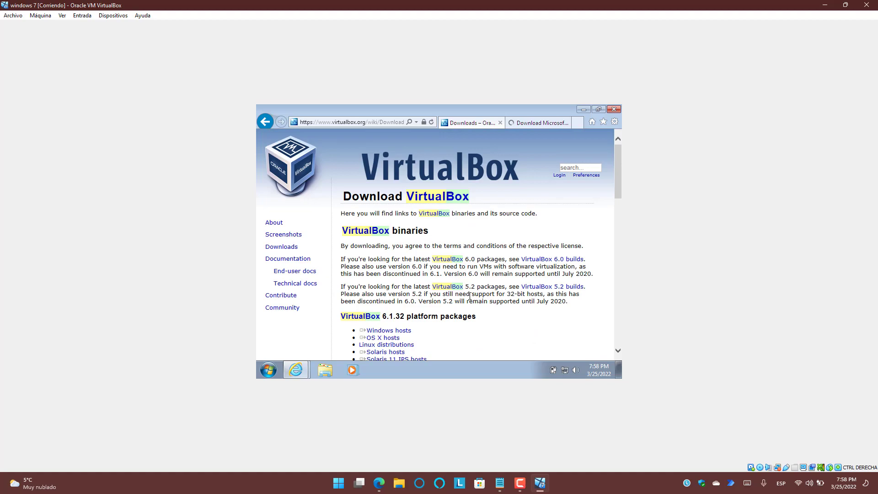
{"action": "double_click", "coordinate": [283, 298]}
- Insert the Guest Additions CD image into the virtual machine and minimize the guest's browser window
{"action": "left_click", "coordinate": [63, 16]}
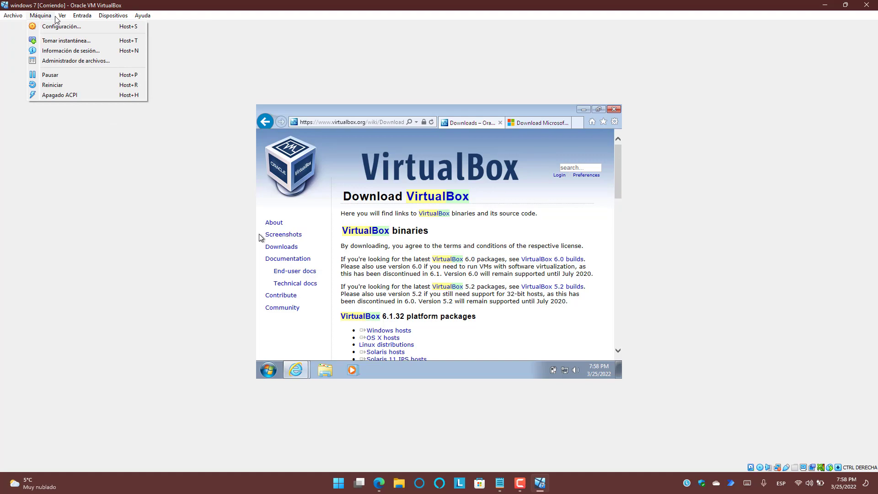
{"action": "mouse_move", "coordinate": [59, 19]}
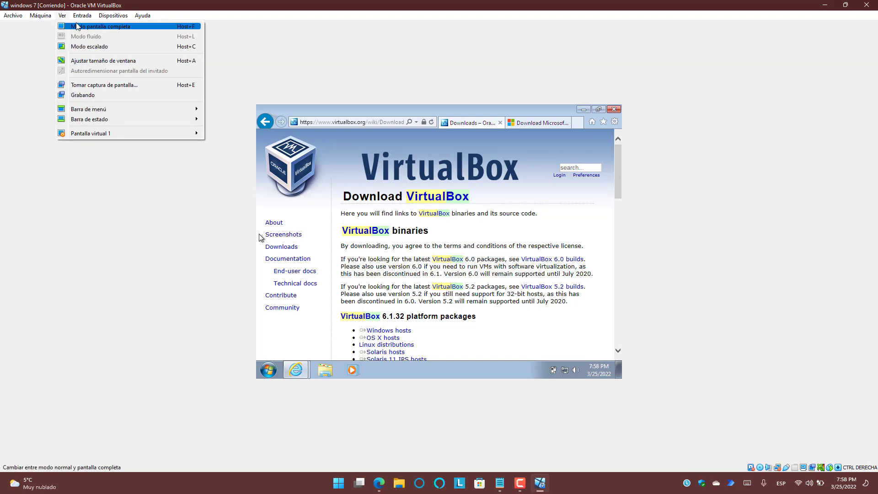
{"action": "mouse_move", "coordinate": [104, 22]}
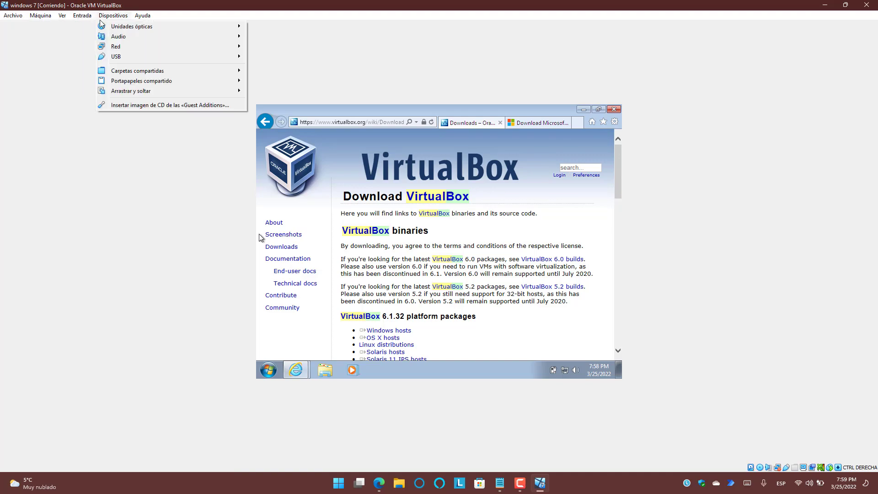
{"action": "mouse_move", "coordinate": [189, 75]}
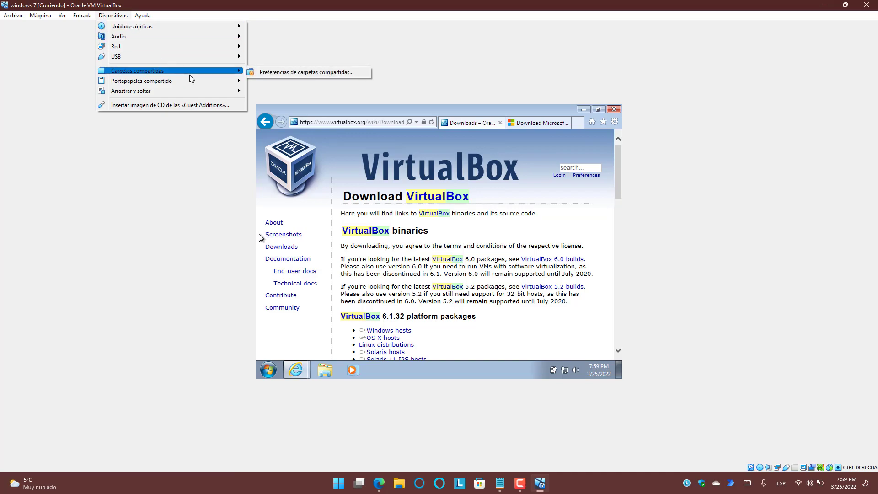
{"action": "left_click", "coordinate": [227, 106]}
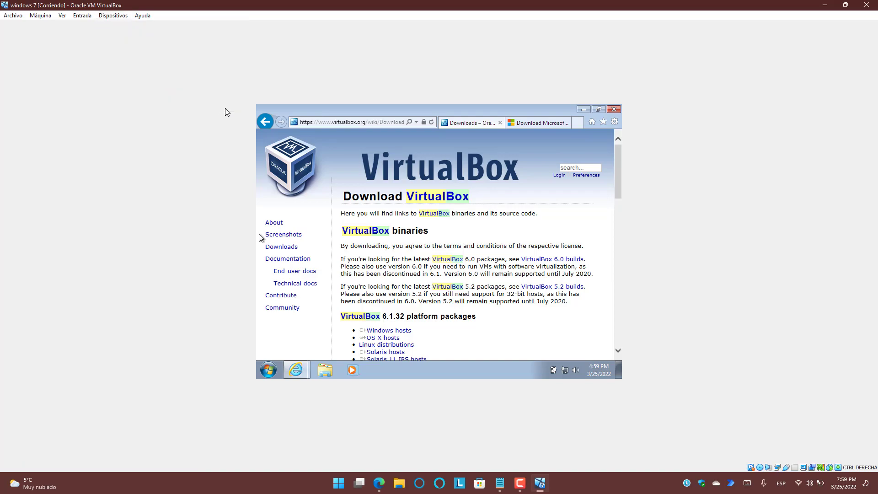
{"action": "left_click", "coordinate": [584, 109]}
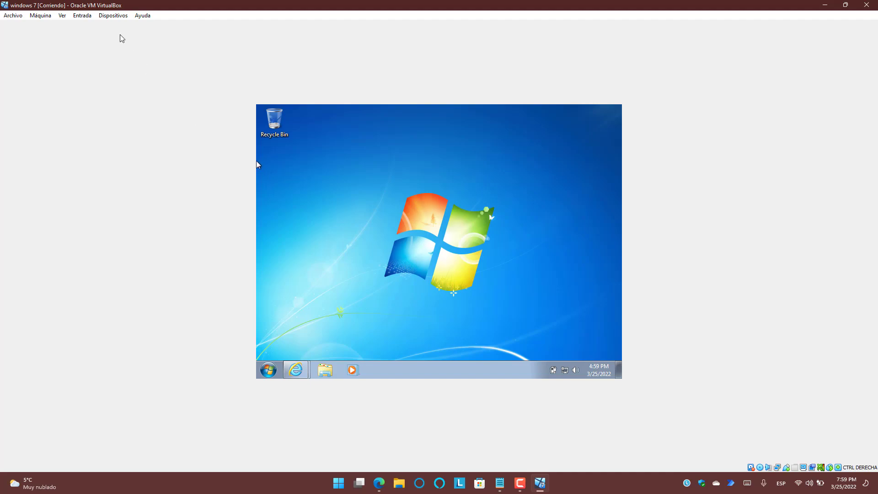
{"action": "left_click", "coordinate": [113, 16]}
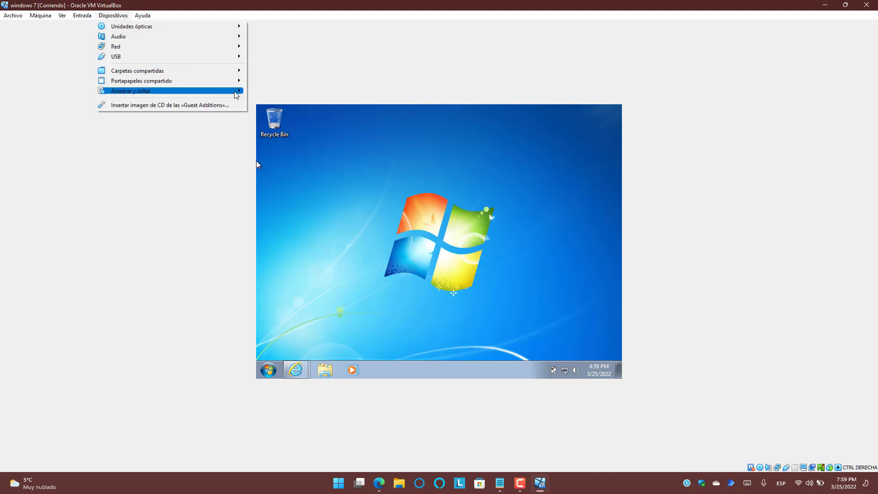
{"action": "left_click", "coordinate": [236, 106]}
- Open the VirtualBox Guest Additions CD drive (D:) from Computer and select the VBoxWindowsAdditions-x86 installer
{"action": "left_click", "coordinate": [324, 373]}
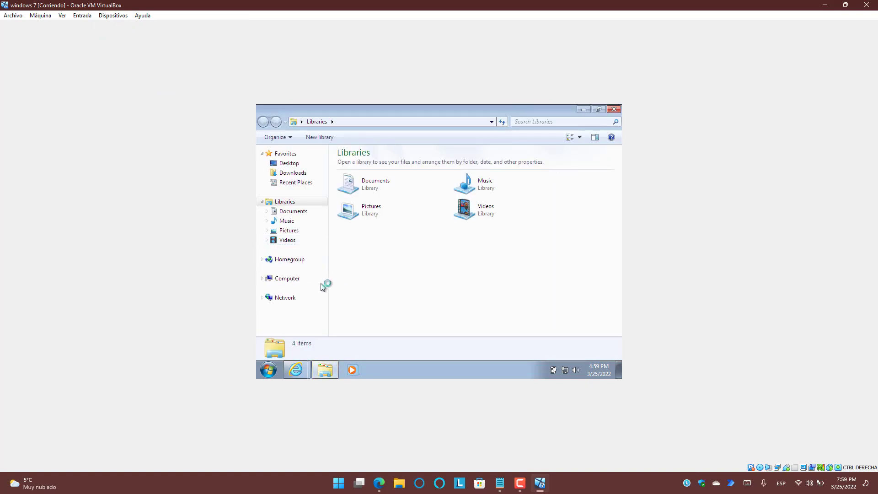
{"action": "left_click", "coordinate": [304, 279]}
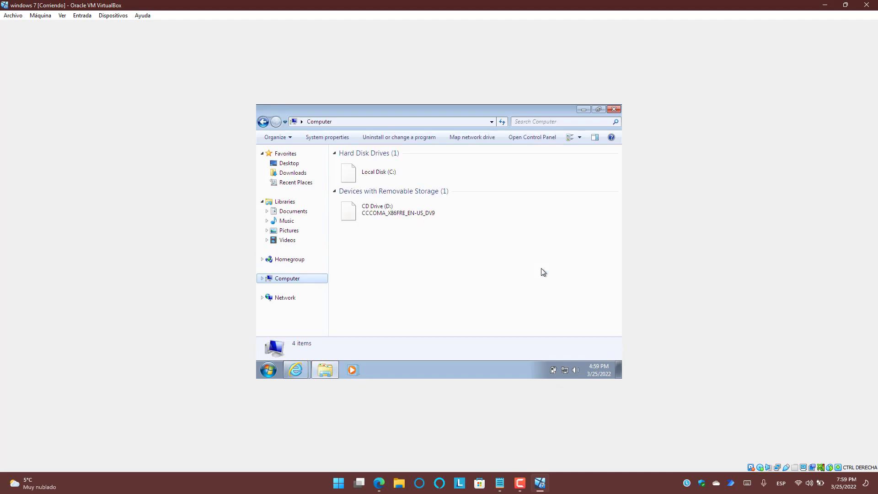
{"action": "left_click", "coordinate": [370, 206]}
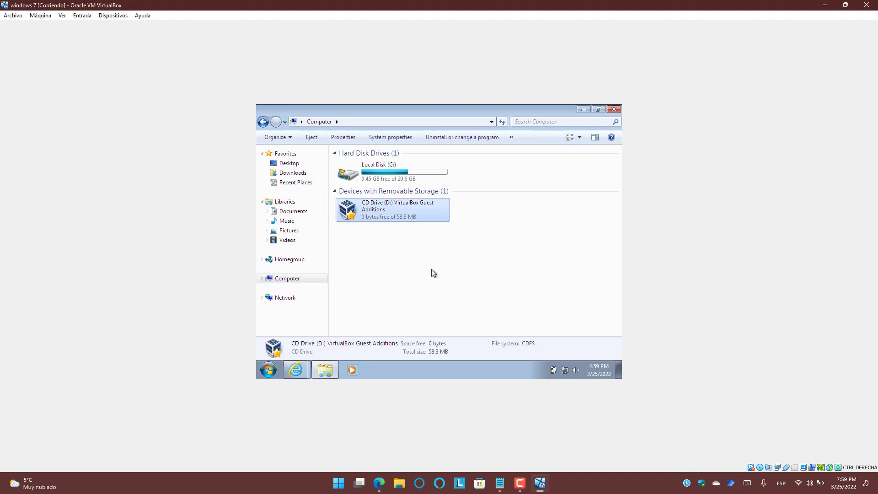
{"action": "double_click", "coordinate": [386, 206]}
{"action": "right_click", "coordinate": [386, 207]}
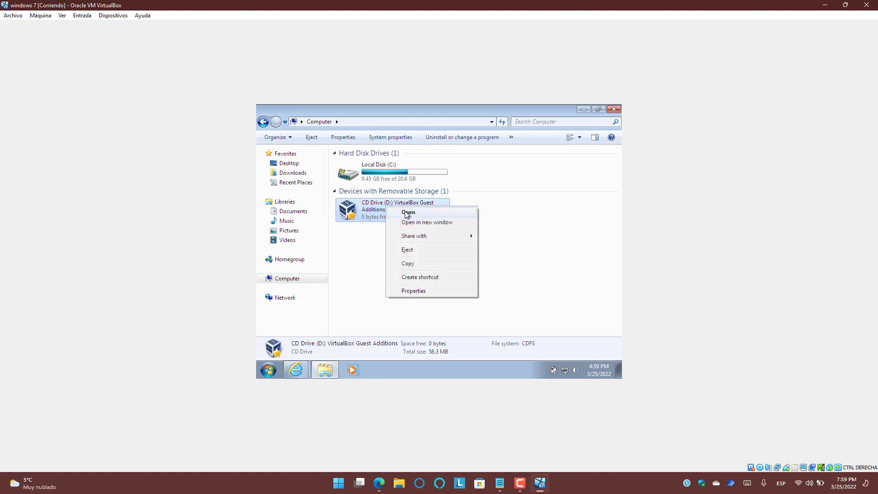
{"action": "left_click", "coordinate": [405, 211]}
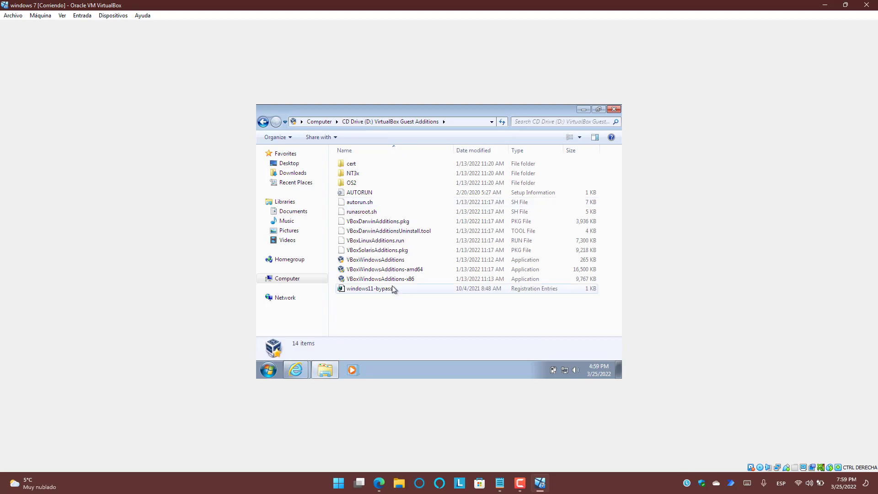
{"action": "left_click", "coordinate": [444, 277]}
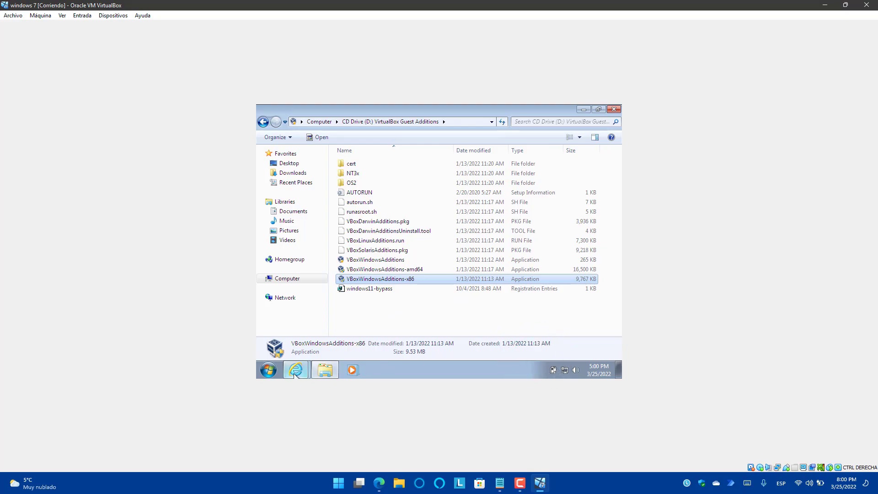
- Bring back the guest's Internet Explorer window and look over the Download Microsoft Edge page in the second tab
{"action": "mouse_move", "coordinate": [296, 370]}
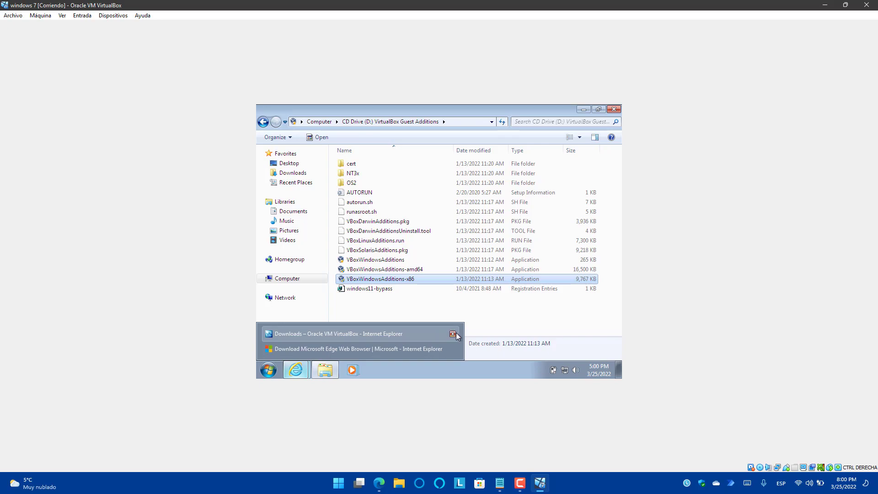
{"action": "left_click", "coordinate": [437, 333]}
{"action": "mouse_move", "coordinate": [295, 373]}
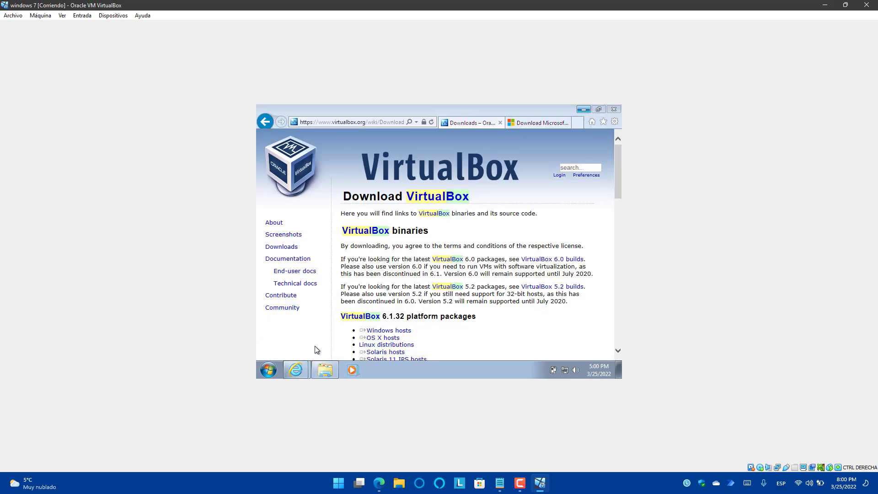
{"action": "left_click", "coordinate": [542, 123]}
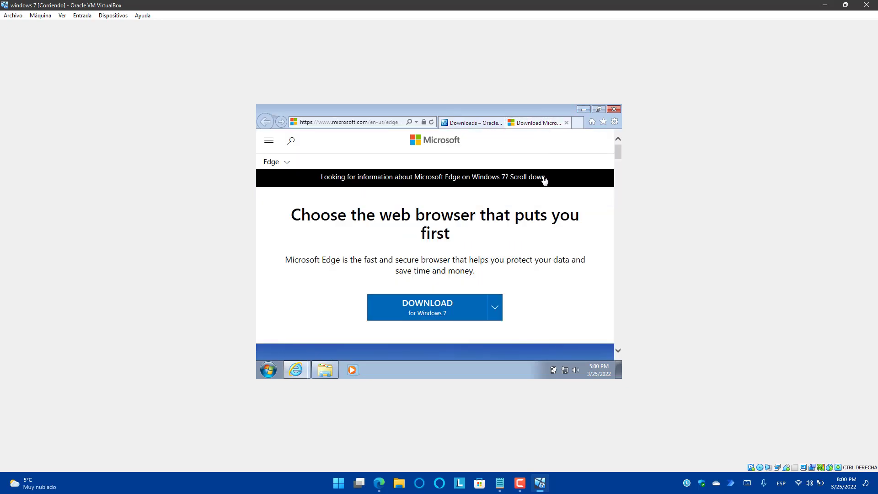
{"action": "scroll", "coordinate": [439, 315], "scroll_direction": "down", "scroll_amount": 4}
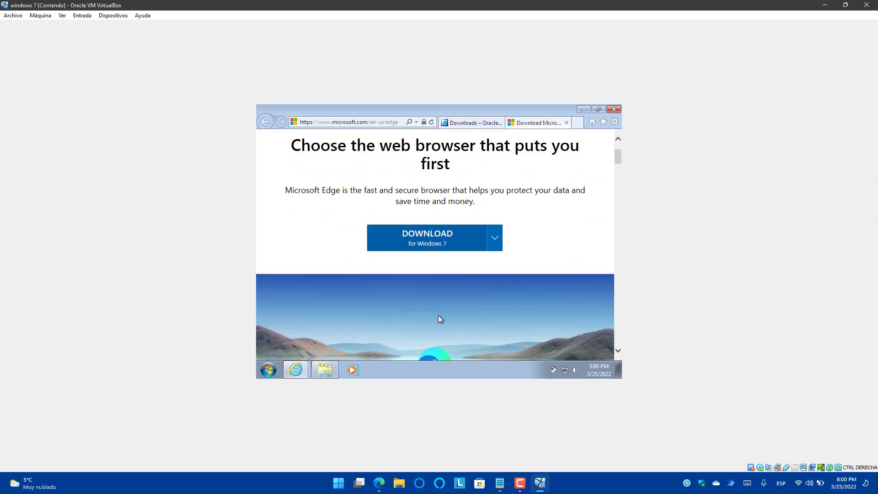
{"action": "scroll", "coordinate": [438, 315], "scroll_direction": "up", "scroll_amount": 5}
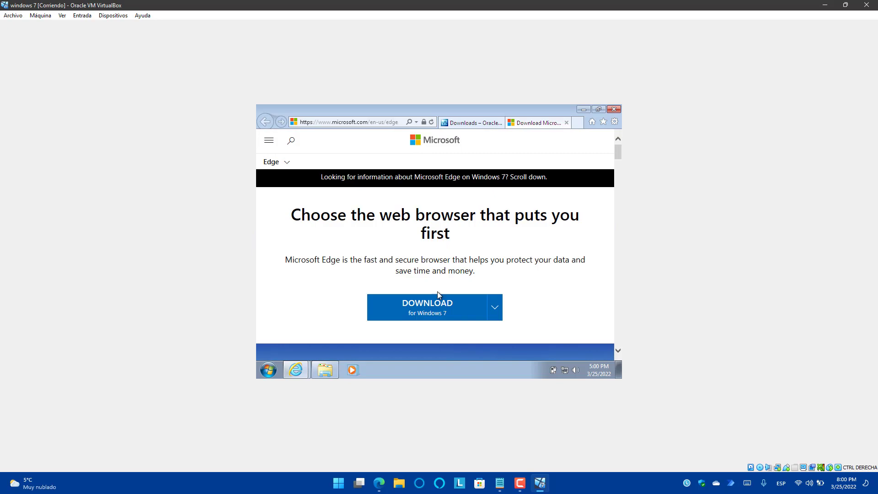
- Download Microsoft Edge for Windows 7, accepting the license terms, and run MicrosoftEdgeSetup.exe
{"action": "left_click", "coordinate": [435, 307]}
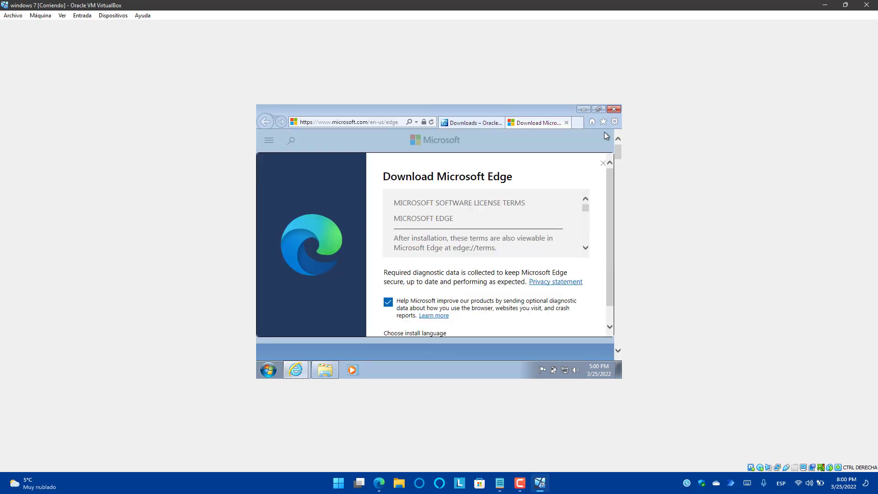
{"action": "scroll", "coordinate": [455, 298], "scroll_direction": "down", "scroll_amount": 1}
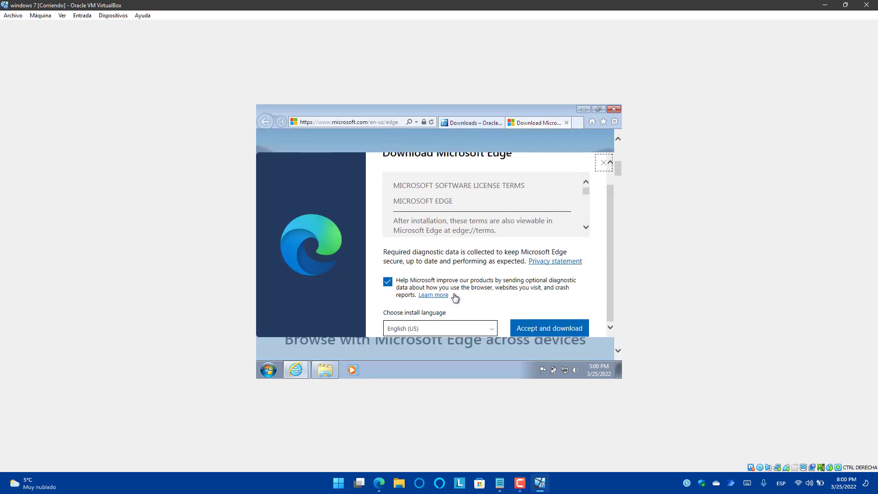
{"action": "left_click", "coordinate": [555, 328]}
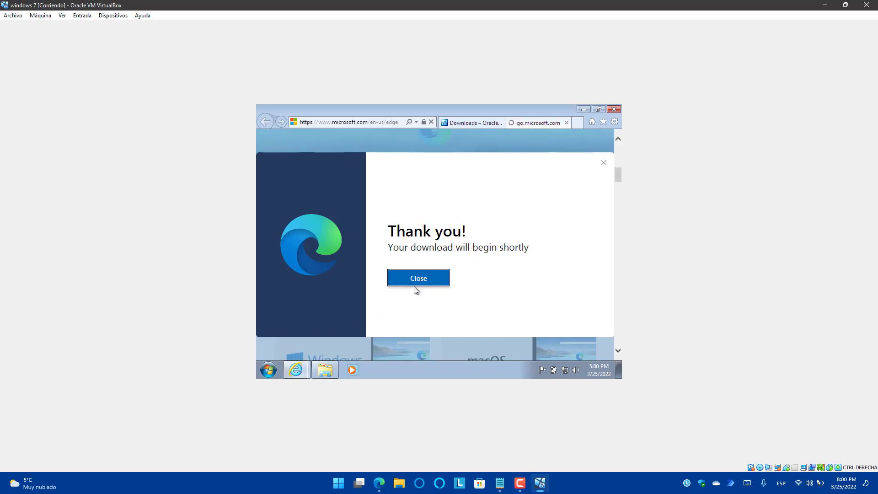
{"action": "left_click", "coordinate": [416, 278]}
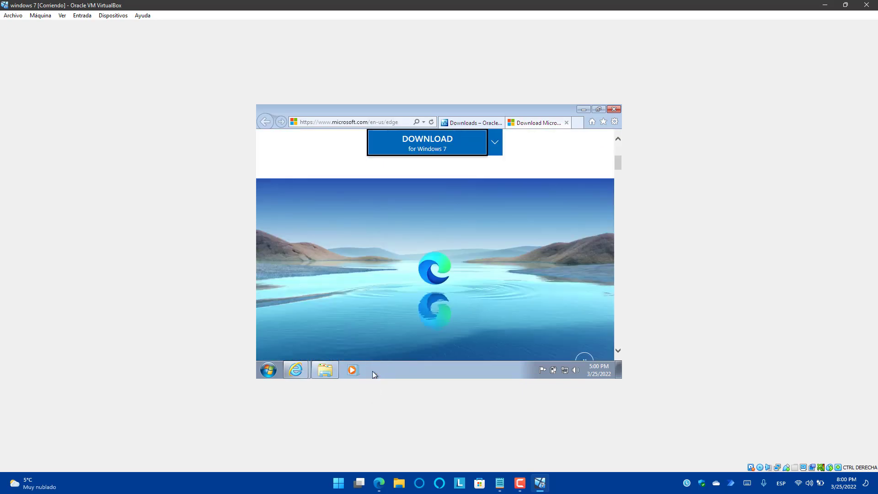
{"action": "left_click", "coordinate": [480, 260]}
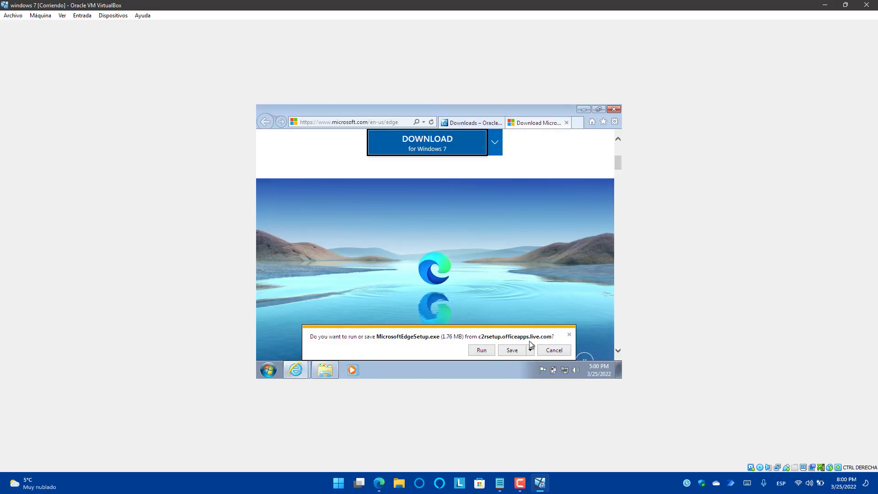
{"action": "left_click", "coordinate": [483, 351]}
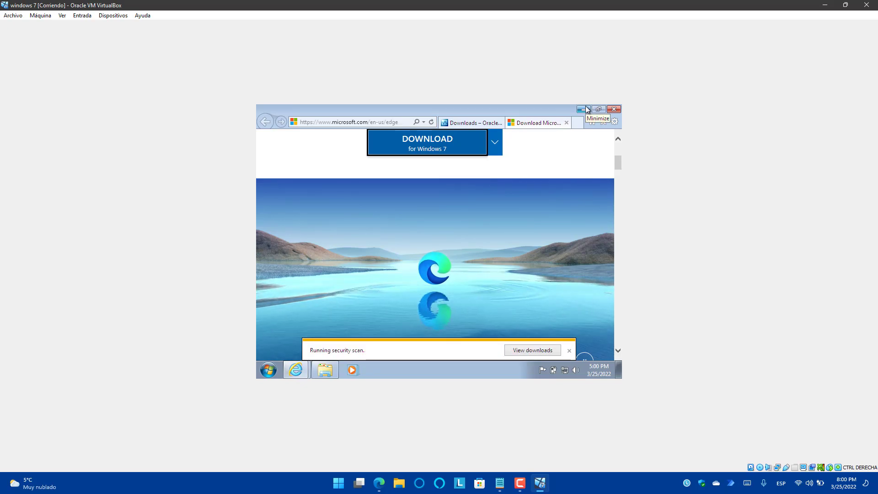
- Close Internet Explorer together with all its open tabs
{"action": "mouse_move", "coordinate": [317, 376]}
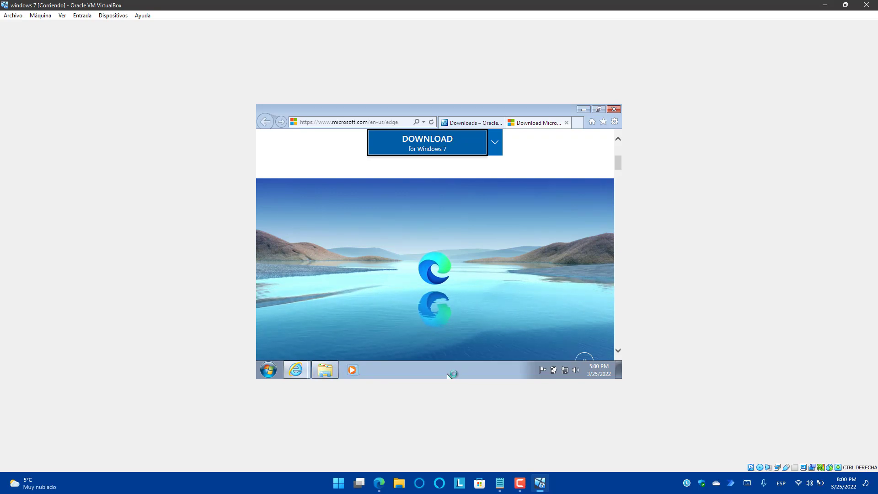
{"action": "left_click", "coordinate": [613, 109]}
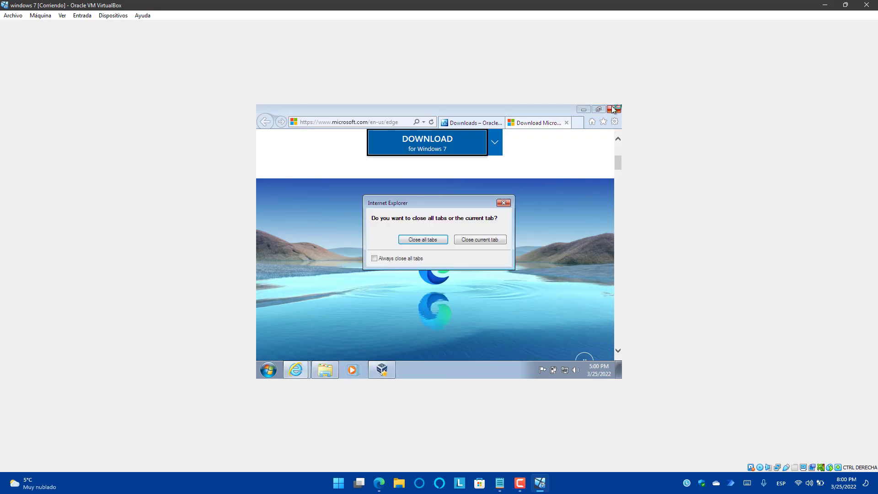
{"action": "left_click", "coordinate": [421, 240]}
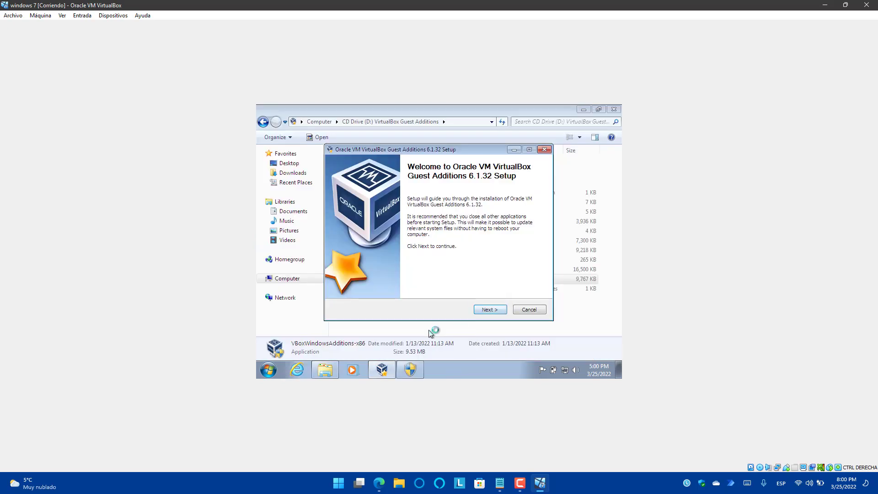
- Start installing Guest Additions 6.1.32 with the default folder and components, always trust Oracle Corporation software, and install its device driver
{"action": "left_click", "coordinate": [490, 310]}
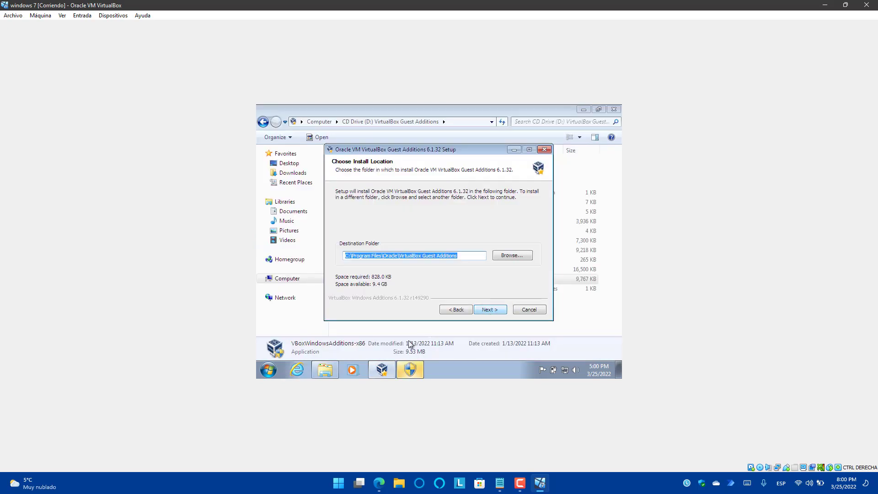
{"action": "left_click", "coordinate": [497, 309]}
{"action": "left_click", "coordinate": [498, 310]}
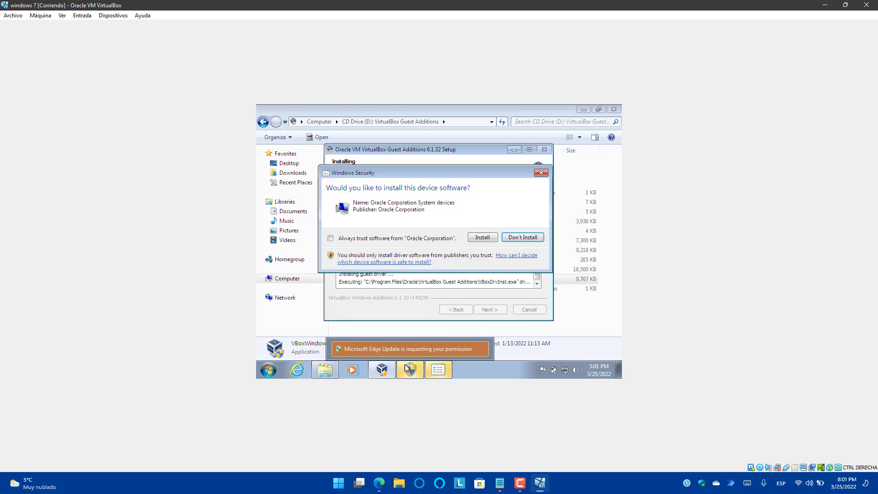
{"action": "left_click", "coordinate": [434, 238]}
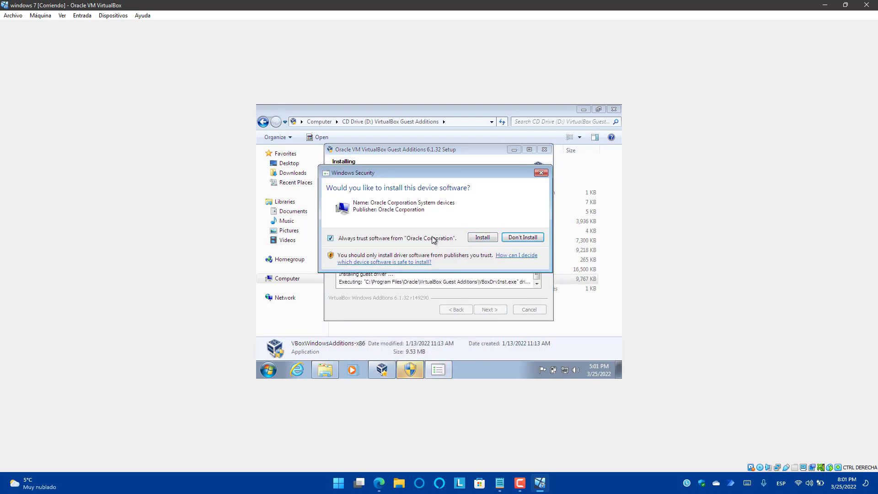
{"action": "left_click", "coordinate": [483, 238]}
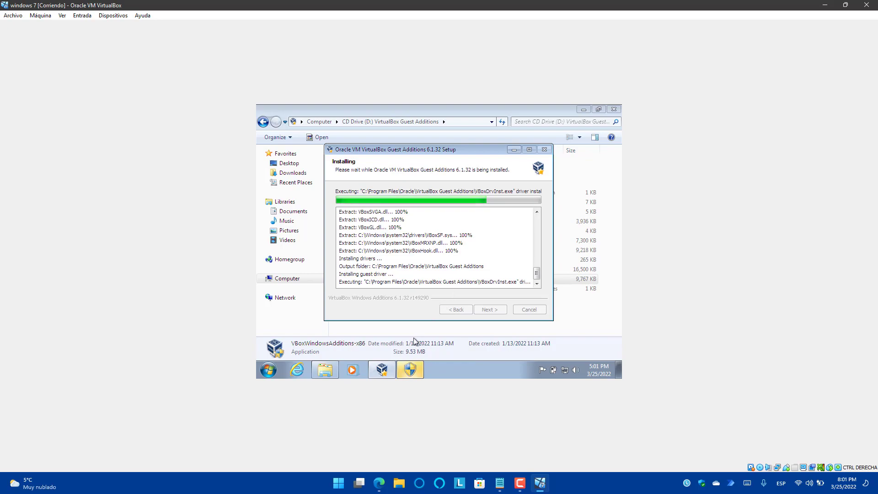
- Grant Microsoft Edge Update permission to make changes and close the Guest Additions CD drive window
{"action": "left_click", "coordinate": [411, 370]}
{"action": "left_click", "coordinate": [509, 256]}
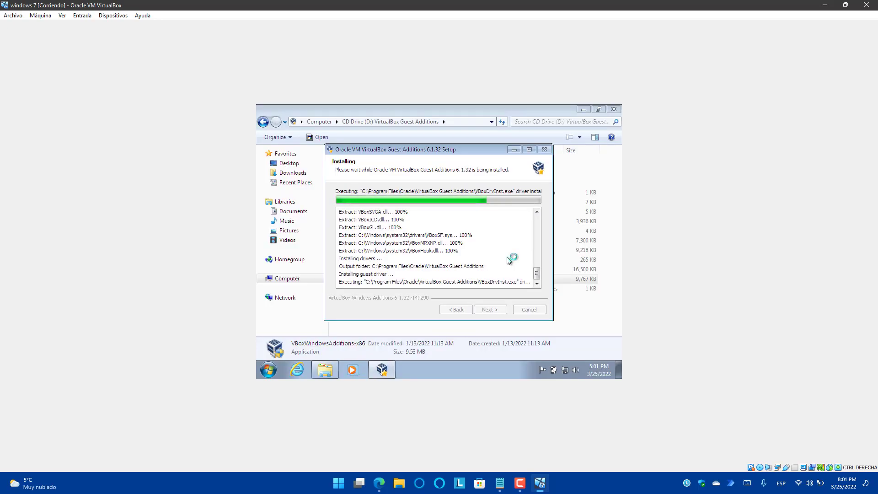
{"action": "left_click", "coordinate": [479, 147]}
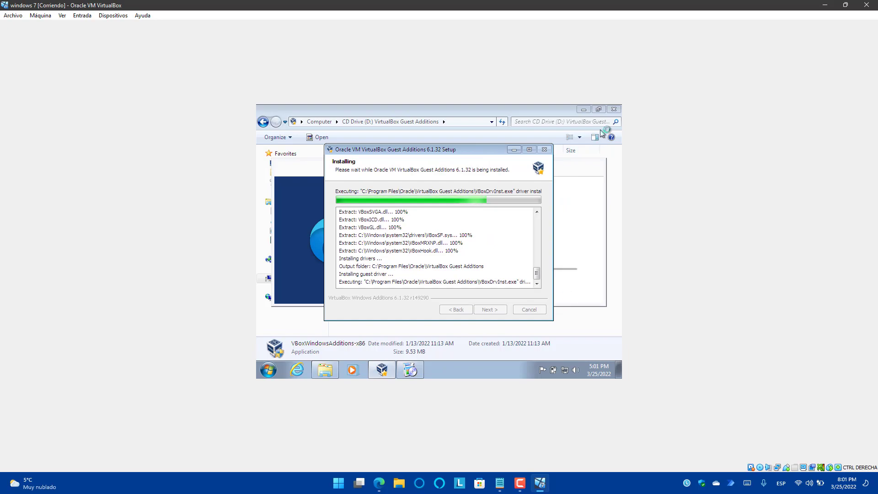
{"action": "left_click", "coordinate": [613, 110]}
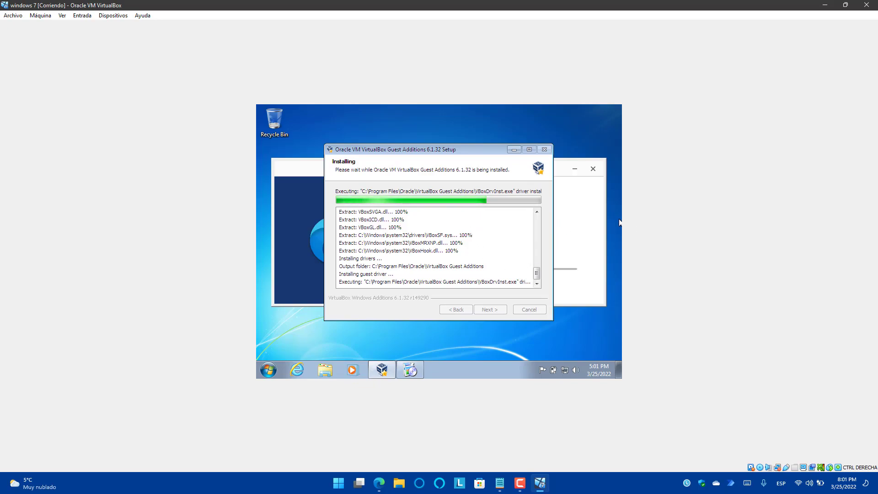
- Check the progress of the Microsoft Edge and Guest Additions installers, and minimize the Edge installer
{"action": "left_click", "coordinate": [584, 227]}
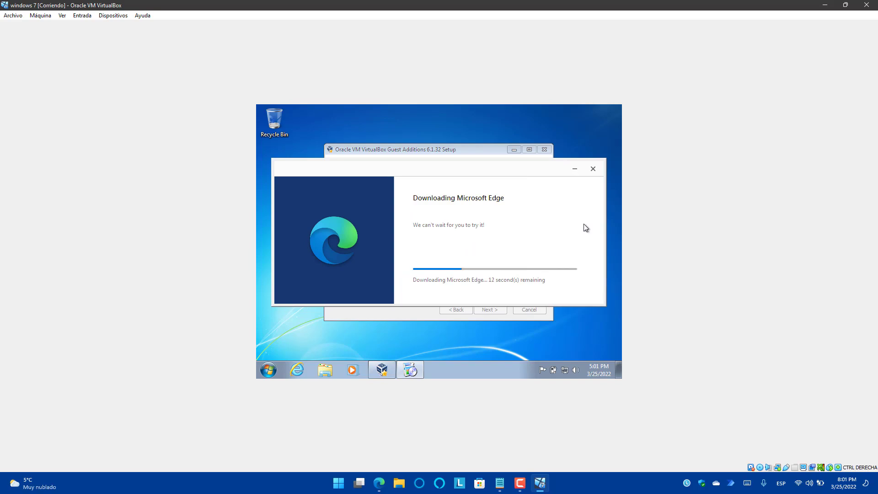
{"action": "left_click", "coordinate": [409, 152]}
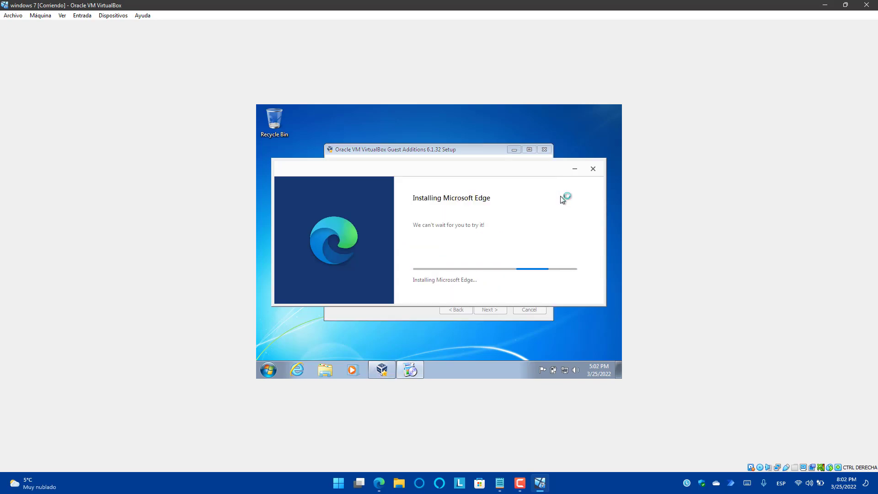
{"action": "left_click", "coordinate": [408, 315]}
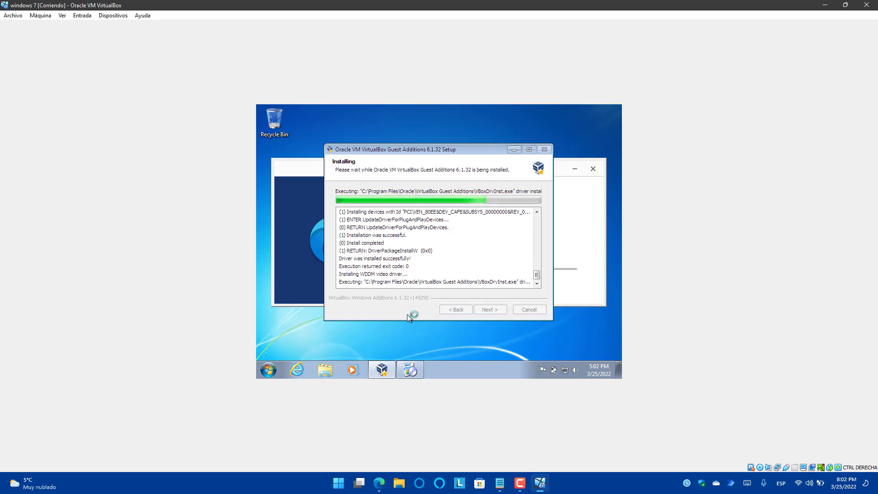
{"action": "left_click", "coordinate": [590, 233]}
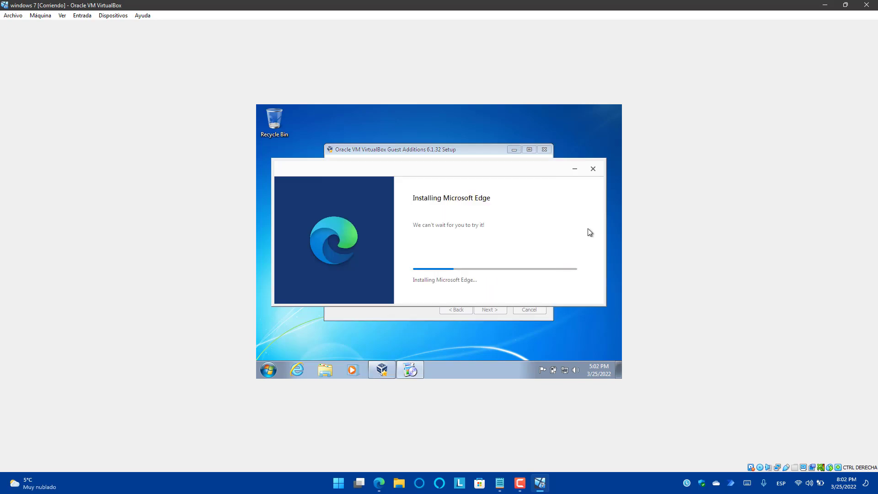
{"action": "left_click", "coordinate": [575, 169]}
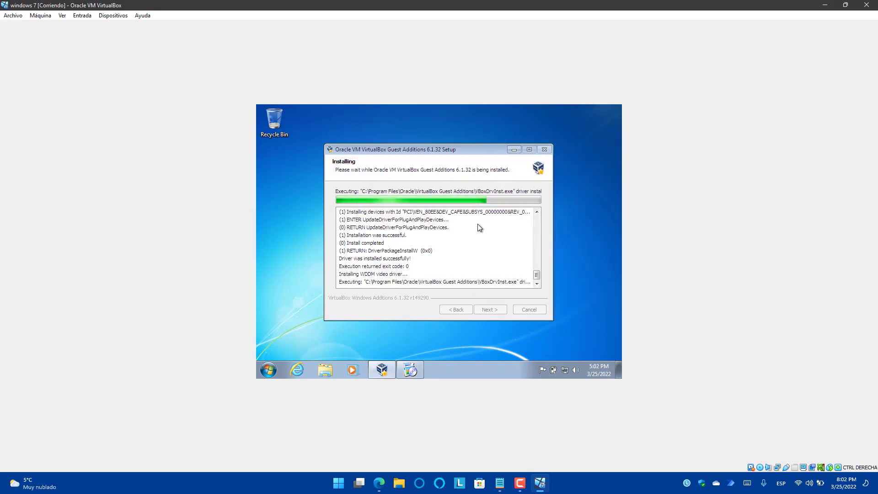
- Apply the Windows 7 Aero theme to the guest desktop and close the Personalization window
{"action": "right_click", "coordinate": [580, 342]}
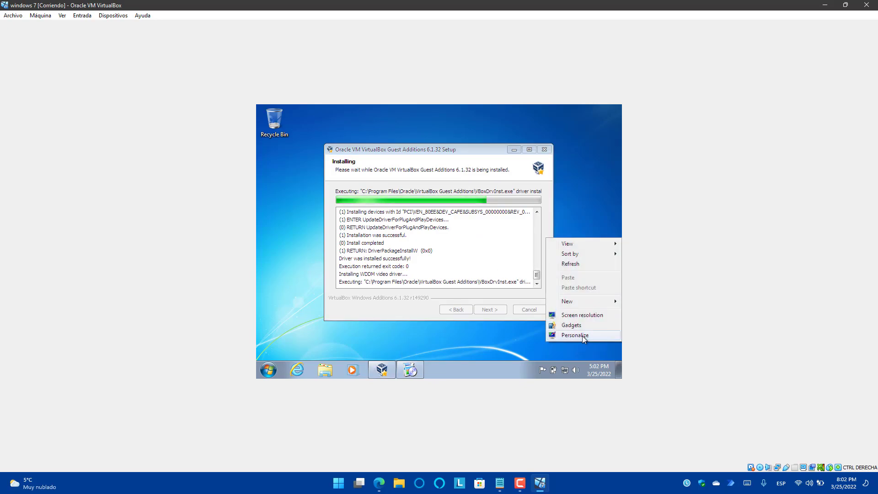
{"action": "left_click", "coordinate": [583, 335]}
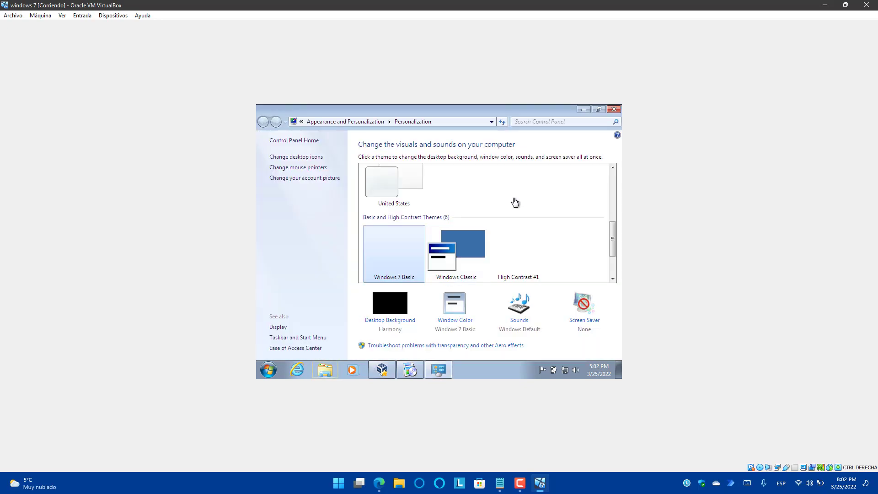
{"action": "scroll", "coordinate": [443, 215], "scroll_direction": "up", "scroll_amount": 3}
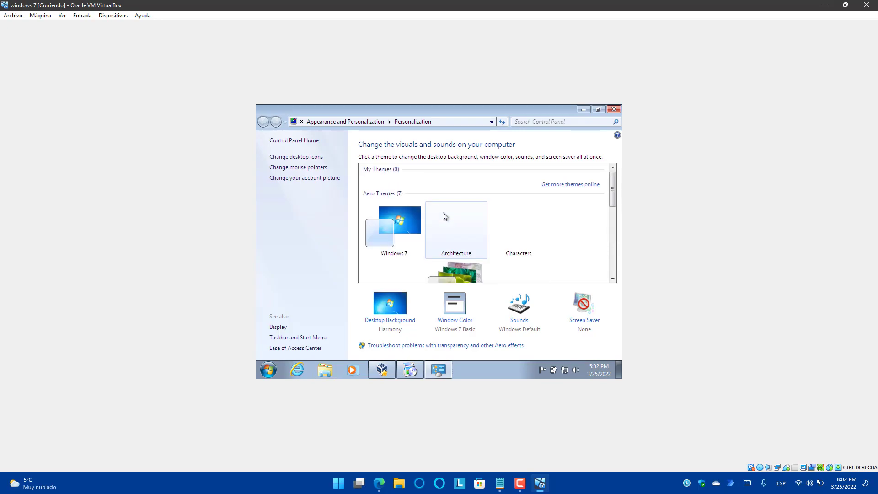
{"action": "left_click", "coordinate": [380, 231]}
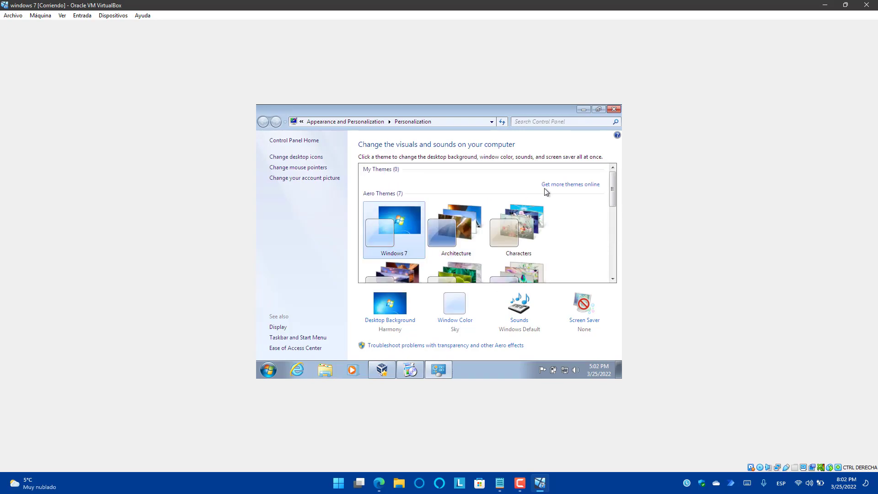
{"action": "left_click", "coordinate": [614, 110]}
- Try a 1280 × 1024 screen resolution for the guest and revert to the previous display settings
{"action": "right_click", "coordinate": [559, 273]}
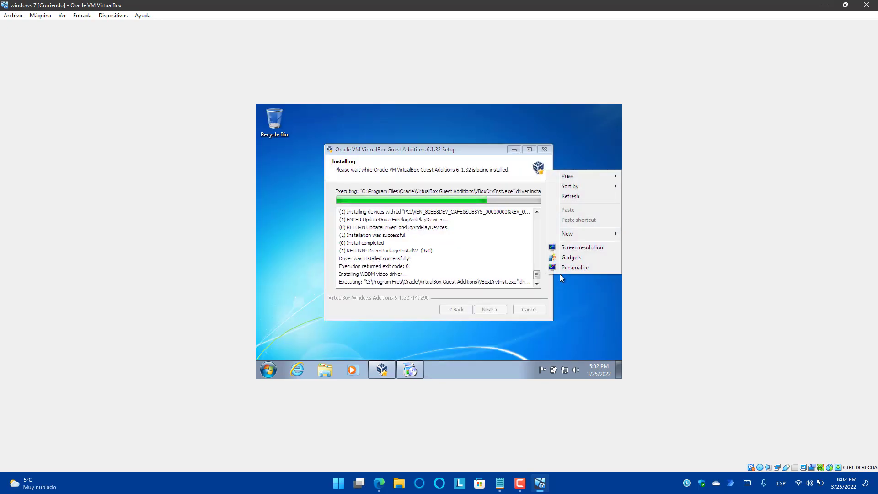
{"action": "left_click", "coordinate": [584, 248]}
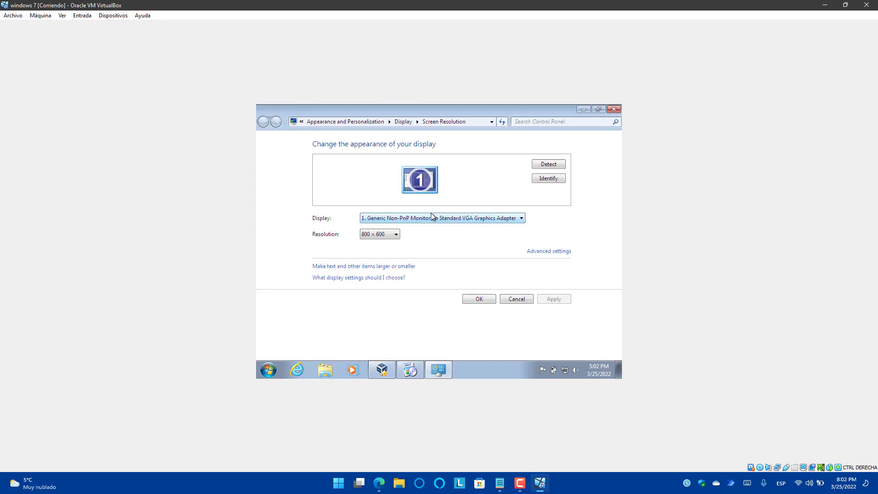
{"action": "left_click", "coordinate": [395, 236]}
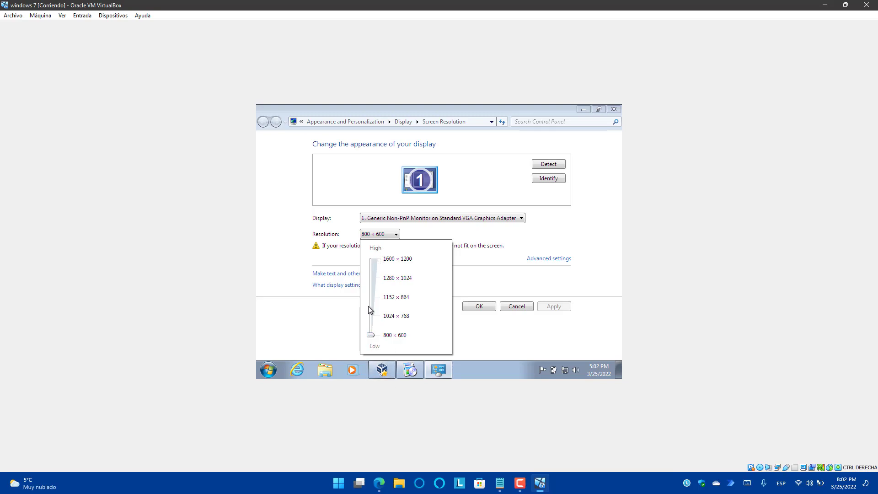
{"action": "left_click_drag", "start_coordinate": [367, 274], "coordinate": [369, 274]}
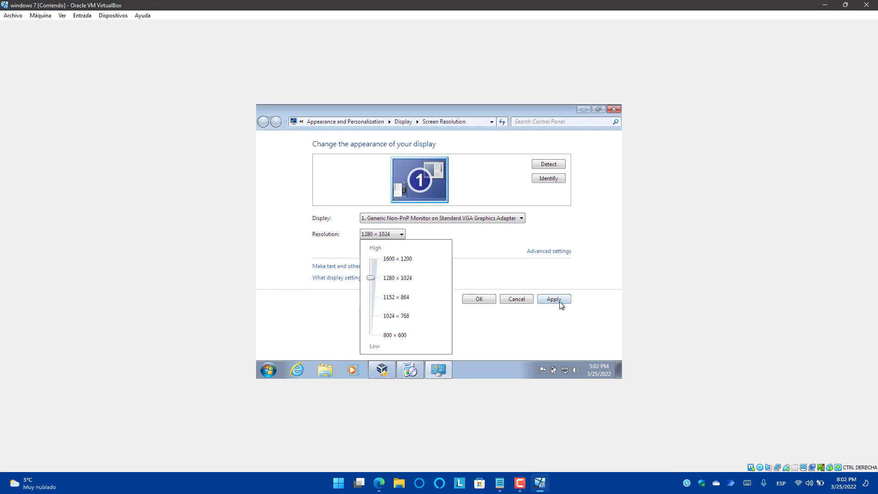
{"action": "left_click", "coordinate": [554, 306]}
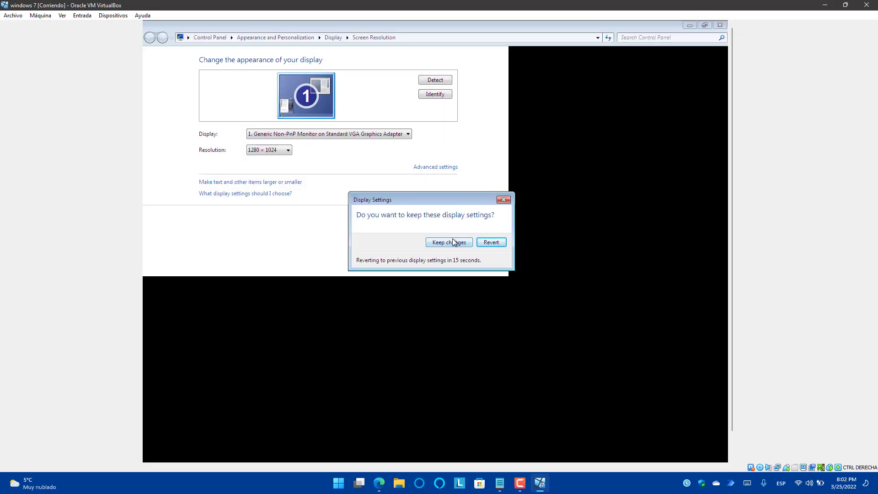
{"action": "left_click", "coordinate": [485, 243]}
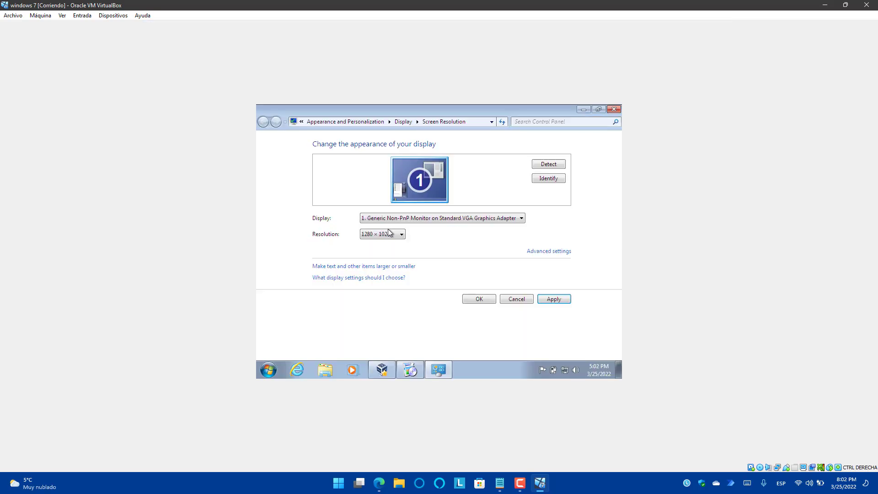
- Set the guest's screen resolution to 1152 × 864, keep the change, and close the display settings
{"action": "left_click", "coordinate": [383, 234]}
{"action": "left_click", "coordinate": [374, 298]}
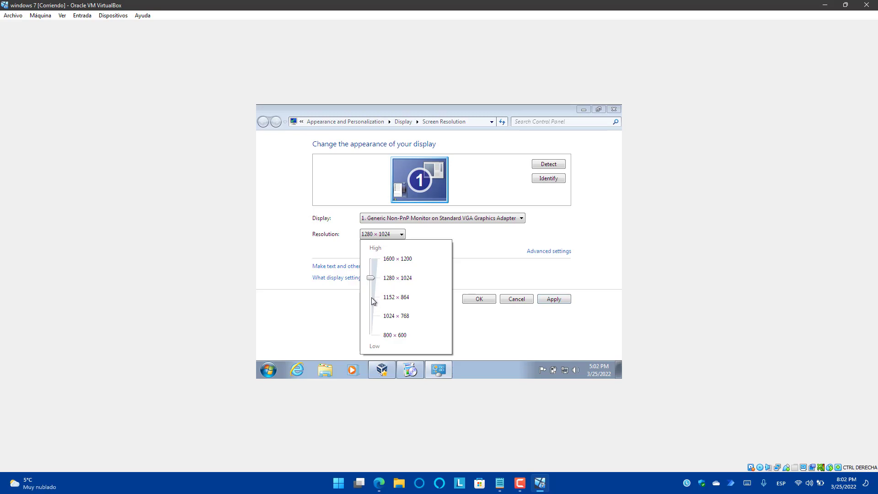
{"action": "left_click", "coordinate": [556, 299]}
{"action": "left_click", "coordinate": [556, 300]}
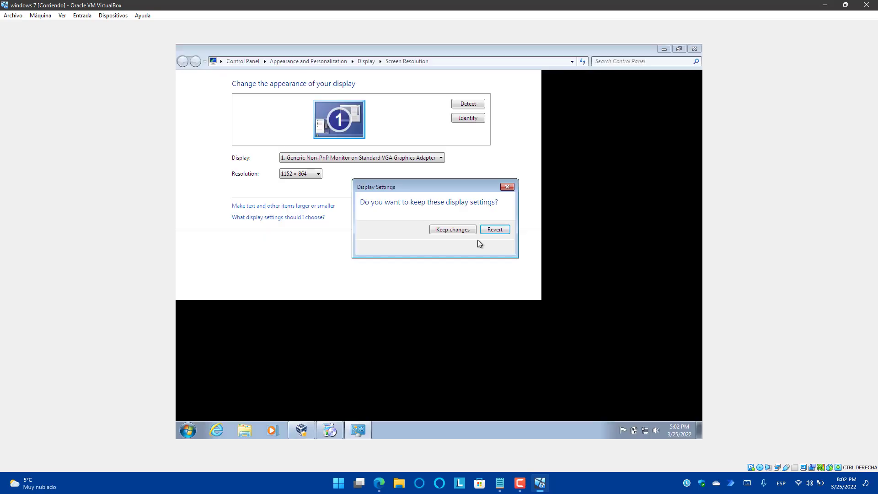
{"action": "left_click", "coordinate": [454, 228]}
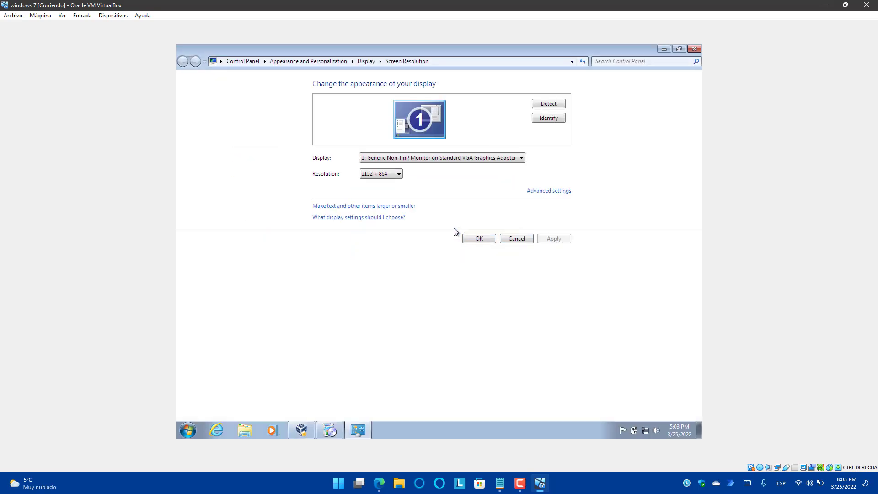
{"action": "left_click", "coordinate": [479, 239]}
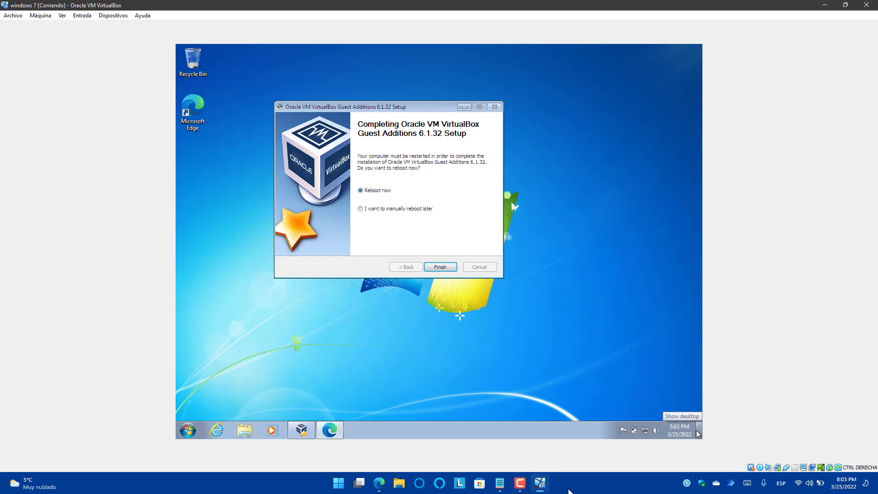
{"action": "left_click", "coordinate": [520, 483]}
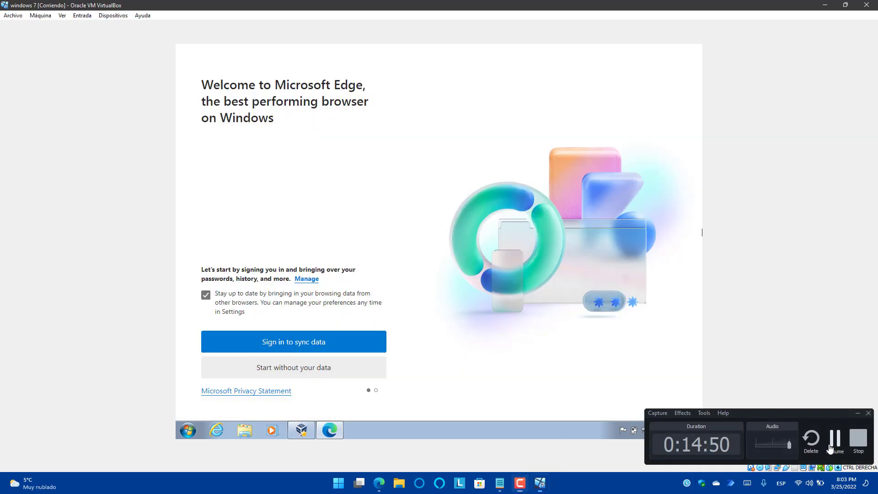
{"action": "left_click", "coordinate": [702, 232]}
- Start Microsoft Edge without your data, pass its welcome screens, and close the browser
{"action": "left_click", "coordinate": [330, 430]}
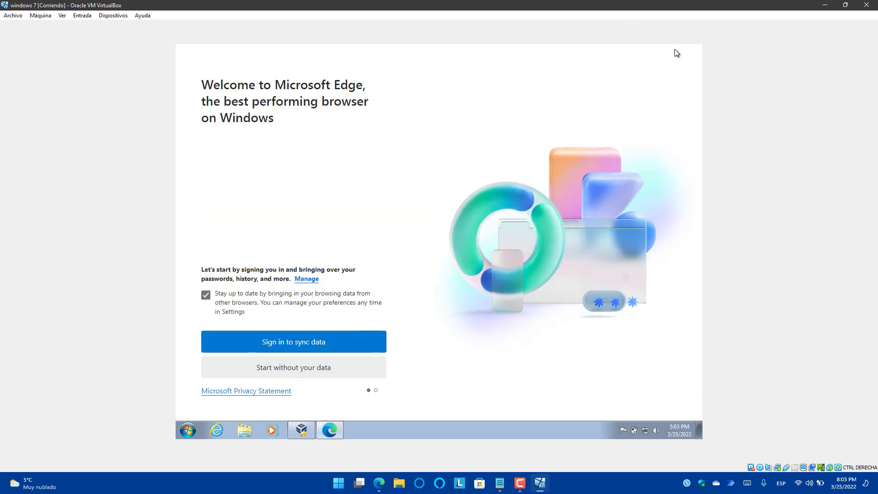
{"action": "left_click", "coordinate": [309, 366]}
{"action": "left_click", "coordinate": [292, 324]}
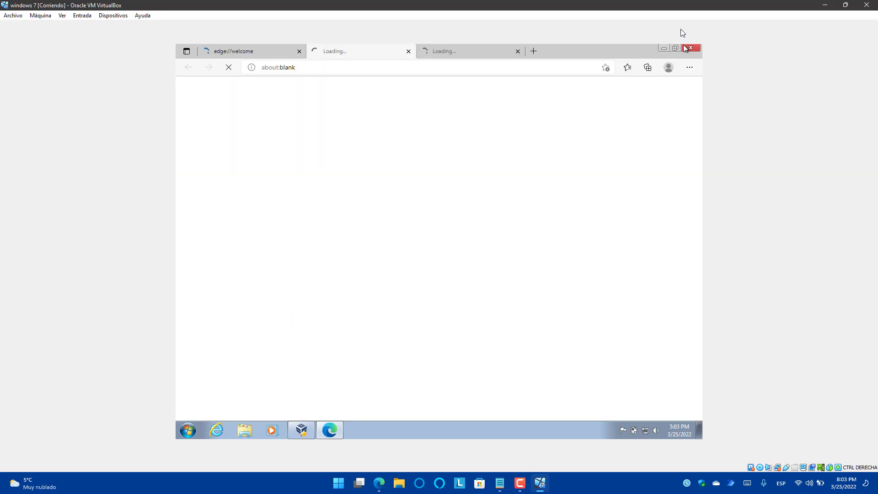
{"action": "left_click", "coordinate": [692, 49]}
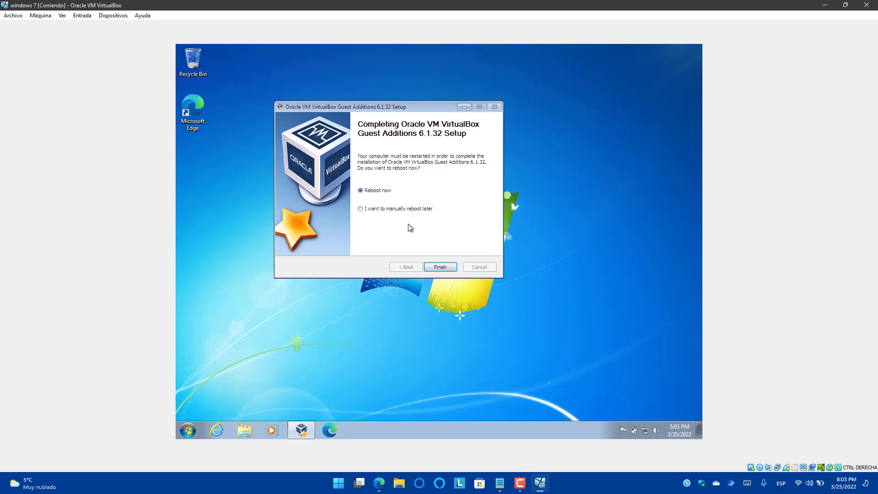
- Finish the Guest Additions 6.1.32 setup by rebooting the guest now
{"action": "left_click", "coordinate": [440, 267]}
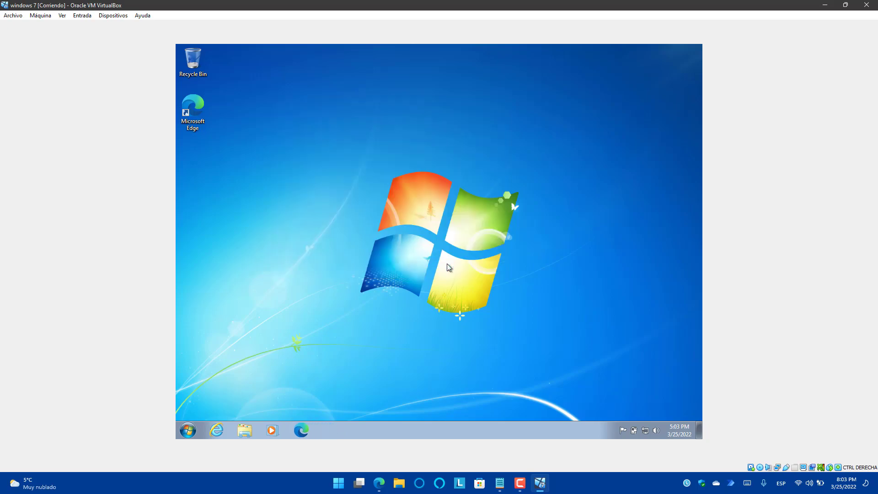
{"action": "left_click", "coordinate": [188, 430]}
{"action": "left_click", "coordinate": [449, 311]}
{"action": "left_click", "coordinate": [449, 311]}
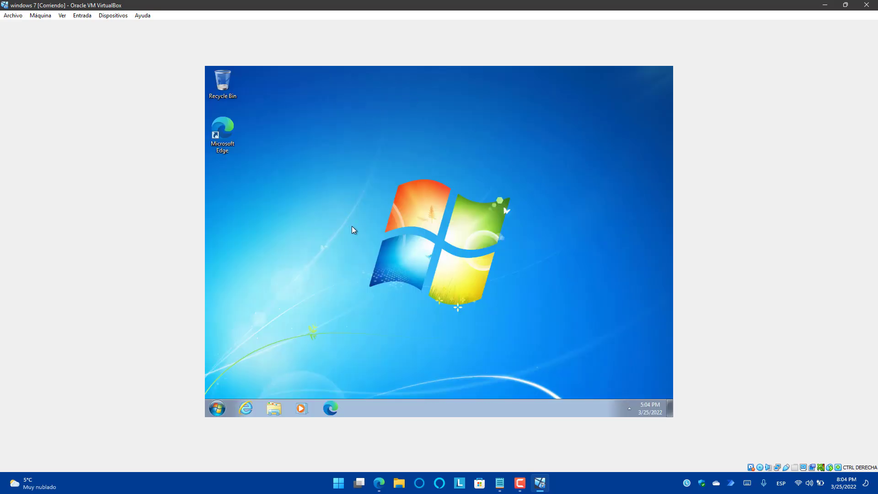
- Open the guest's Personalization settings, try the Architecture theme, and reapply the Windows 7 Aero theme
{"action": "right_click", "coordinate": [352, 226]}
{"action": "left_click", "coordinate": [405, 322]}
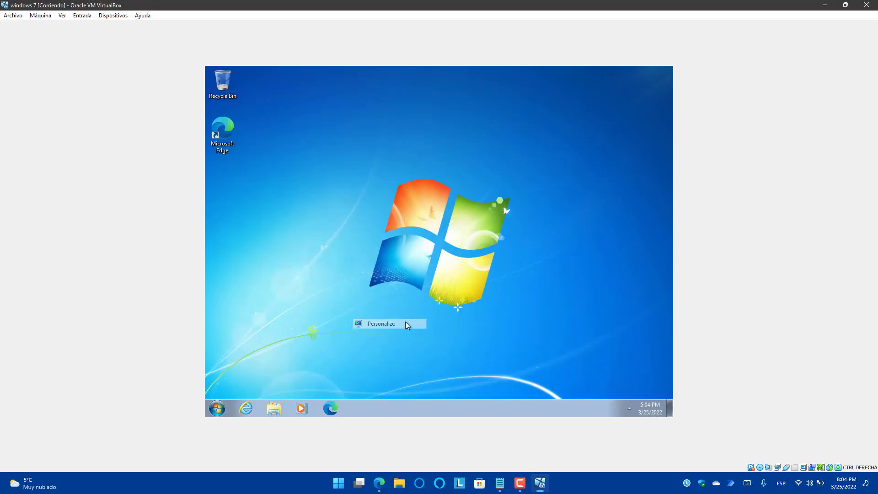
{"action": "left_click", "coordinate": [450, 229]}
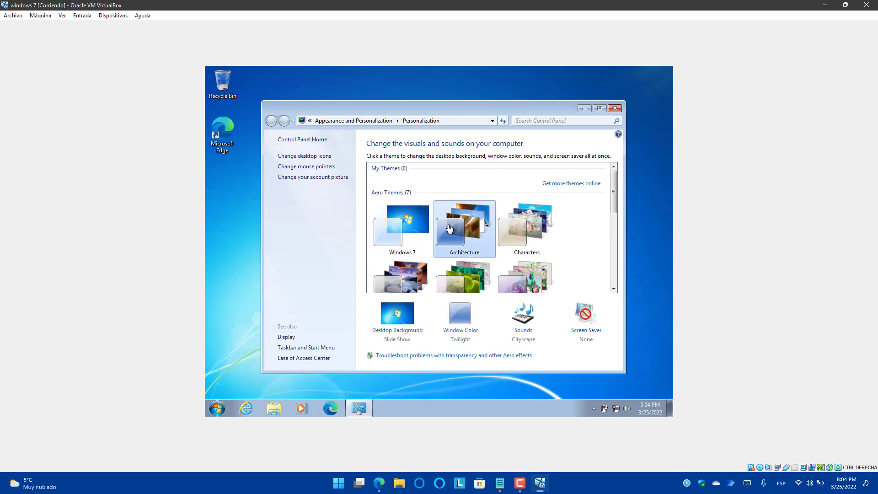
{"action": "left_click", "coordinate": [404, 233]}
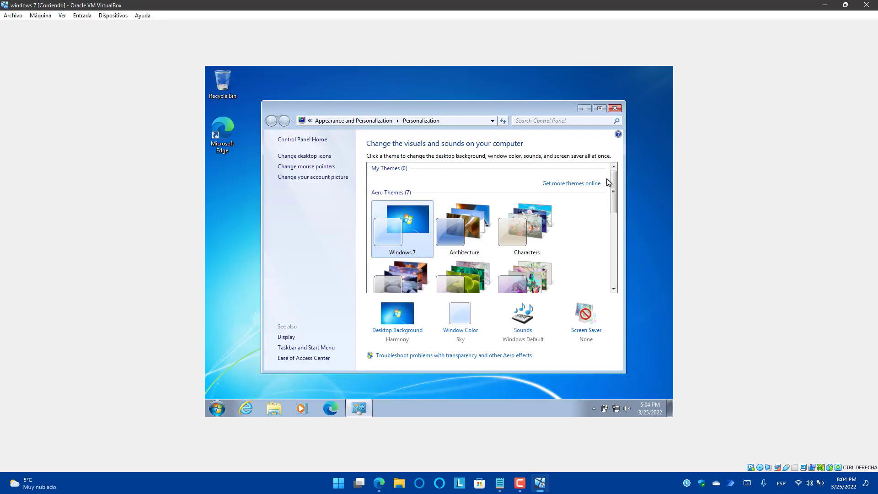
- Run the troubleshooter for transparency and other Aero effects to completion, and close the Personalization window
{"action": "left_click", "coordinate": [479, 358]}
{"action": "left_click", "coordinate": [512, 319]}
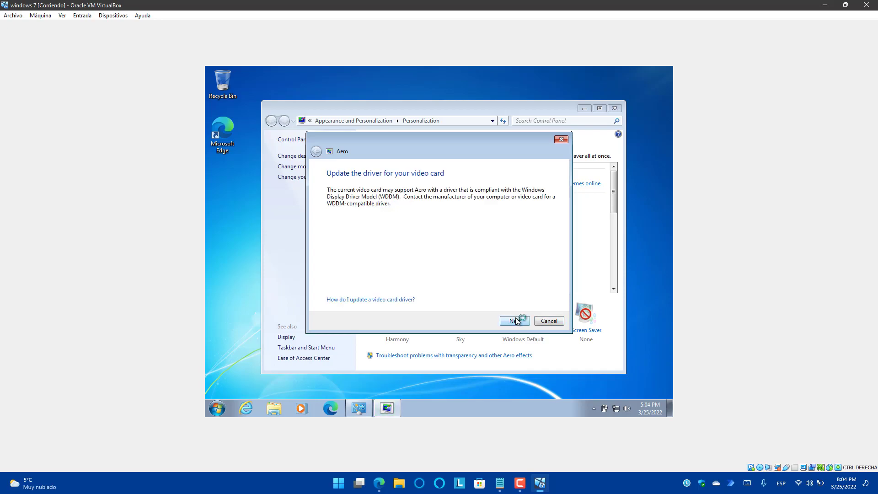
{"action": "left_click", "coordinate": [522, 319]}
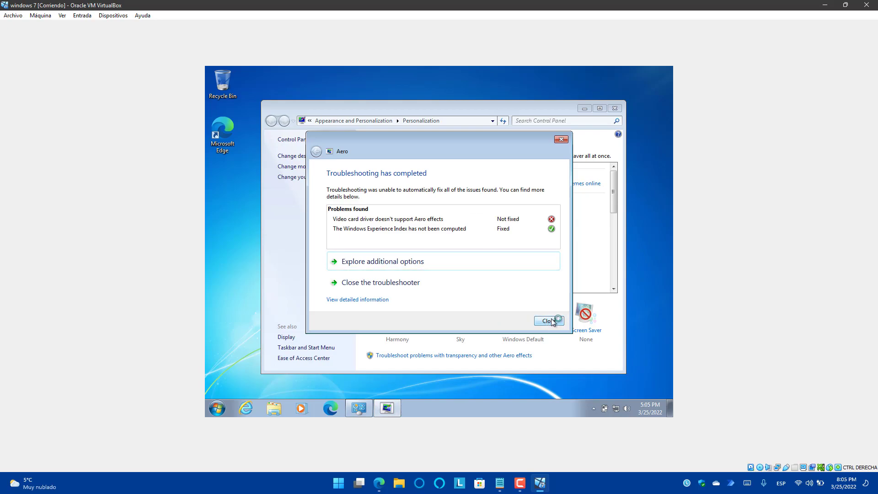
{"action": "left_click", "coordinate": [550, 321]}
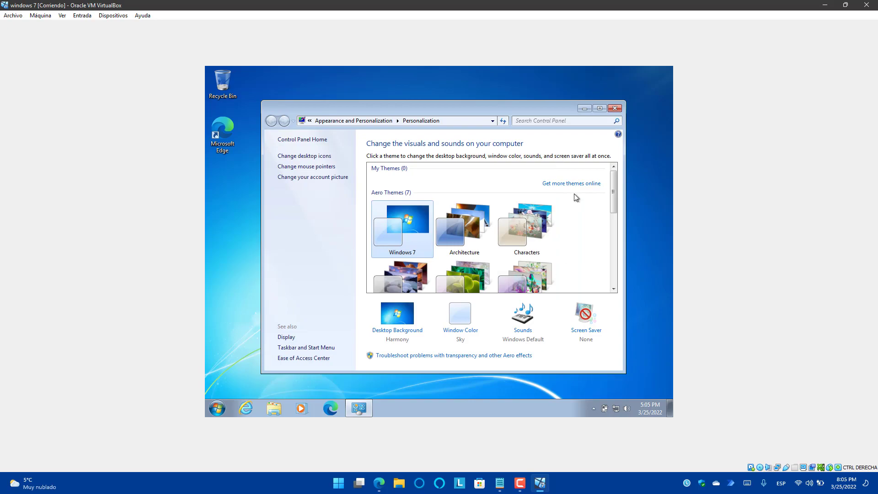
{"action": "left_click", "coordinate": [614, 109]}
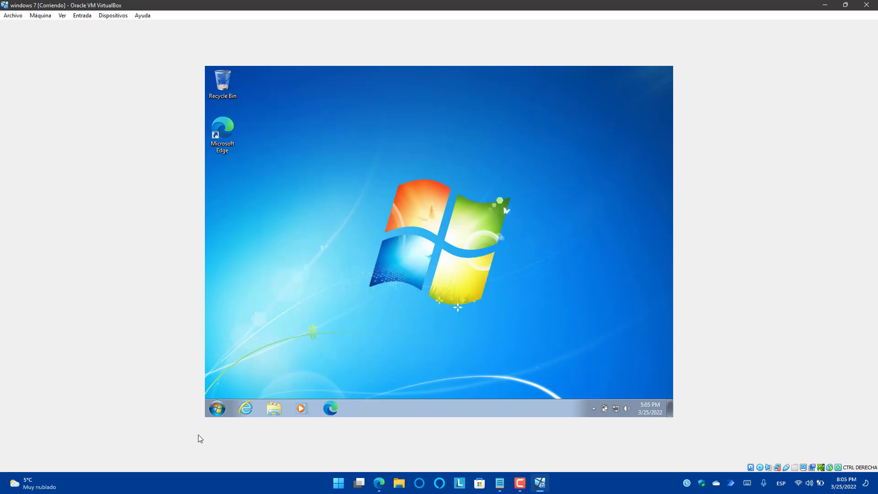
{"action": "left_click", "coordinate": [218, 408]}
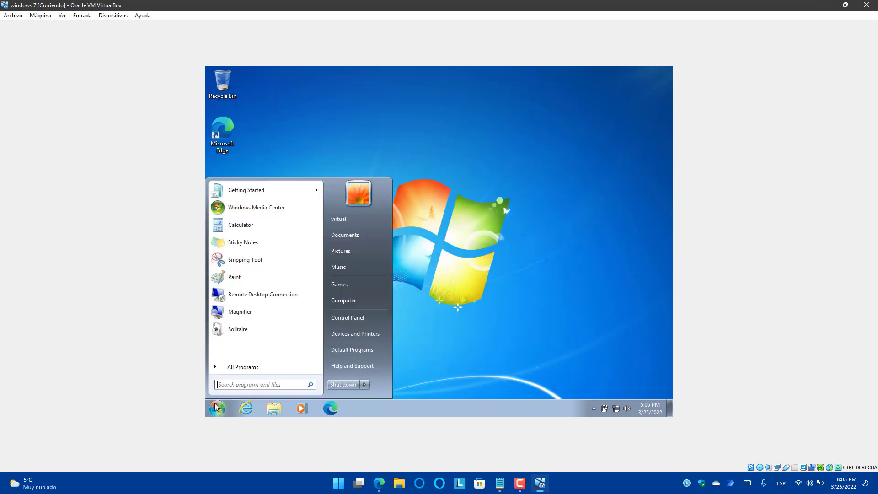
{"action": "left_click", "coordinate": [518, 221]}
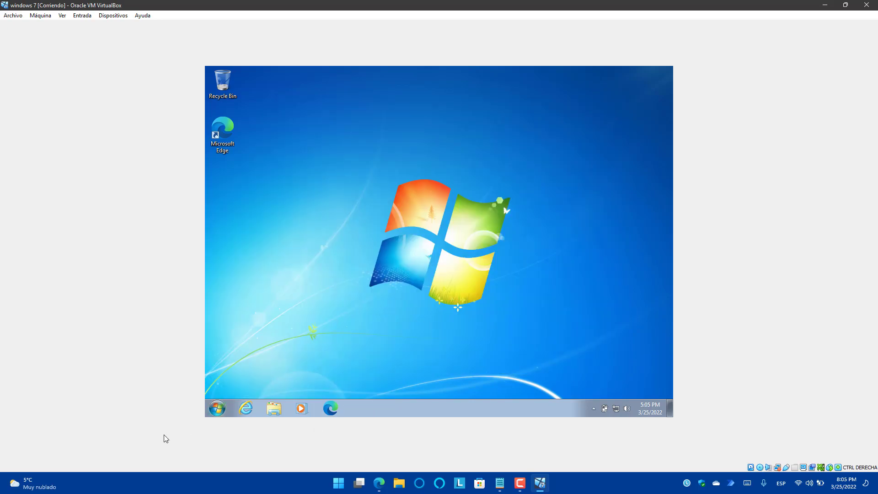
- Set the virtual machine's shared clipboard to Bidireccional
{"action": "left_click", "coordinate": [109, 16]}
{"action": "mouse_move", "coordinate": [216, 80]}
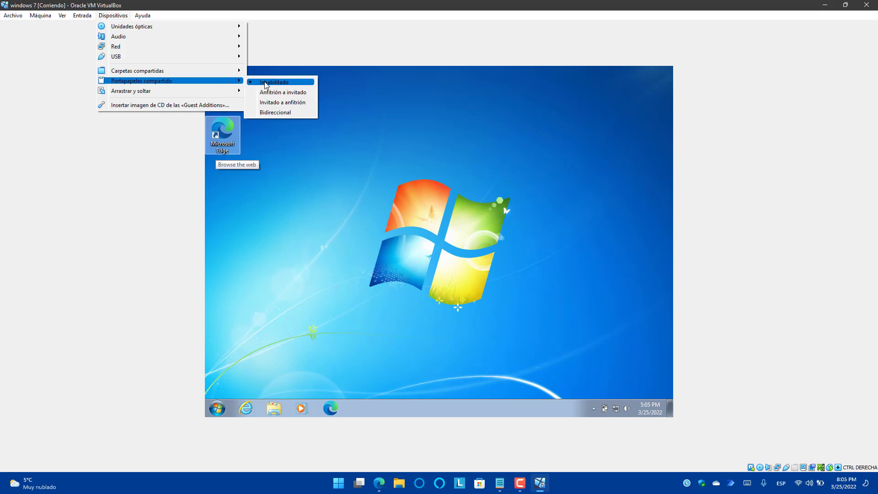
{"action": "left_click", "coordinate": [296, 114]}
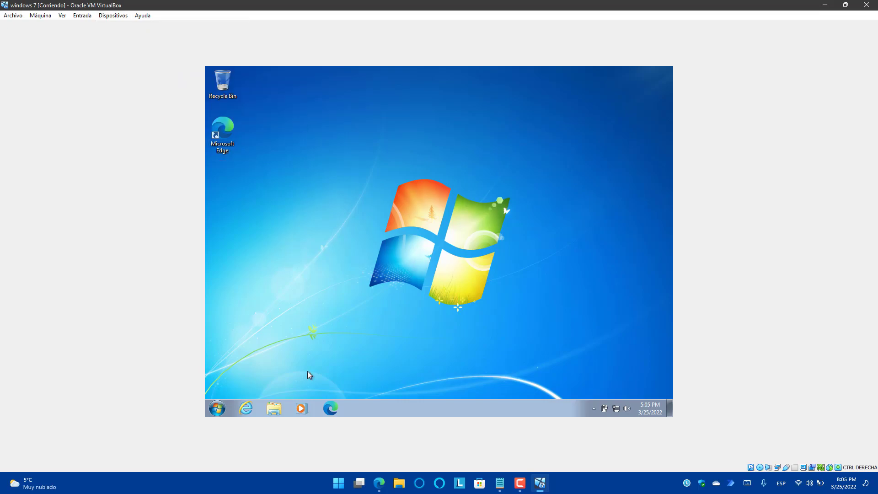
- Examine the guest's drives, the VBOXSVR and VIRTUAL-PC network locations, and the shared Public user folder
{"action": "left_click", "coordinate": [281, 408]}
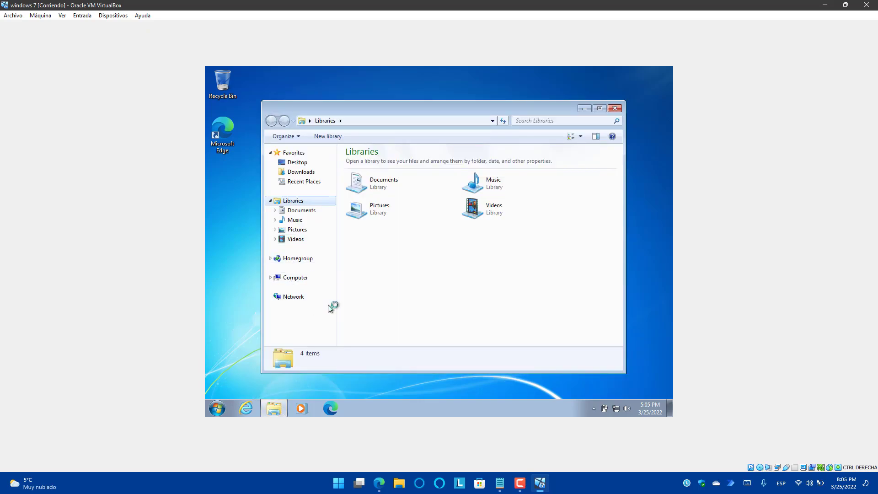
{"action": "left_click", "coordinate": [270, 278]}
{"action": "left_click", "coordinate": [292, 278]}
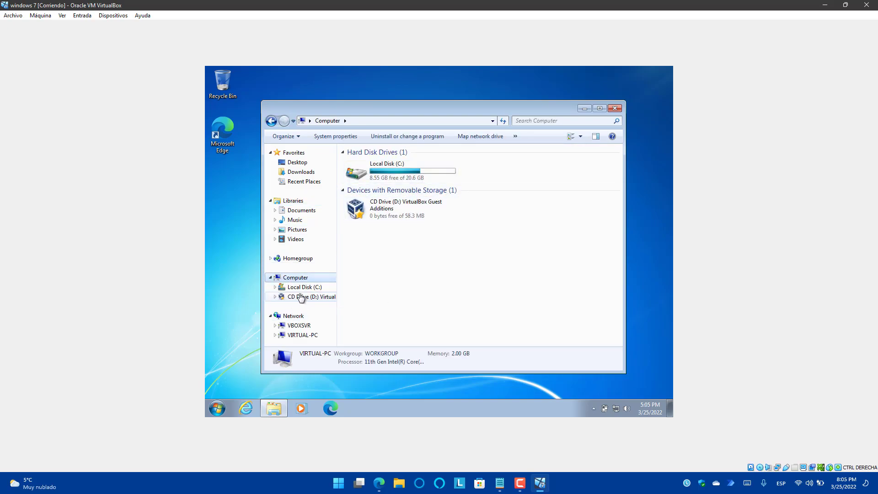
{"action": "left_click", "coordinate": [270, 316]}
{"action": "left_click", "coordinate": [314, 335]}
{"action": "left_click", "coordinate": [315, 325]}
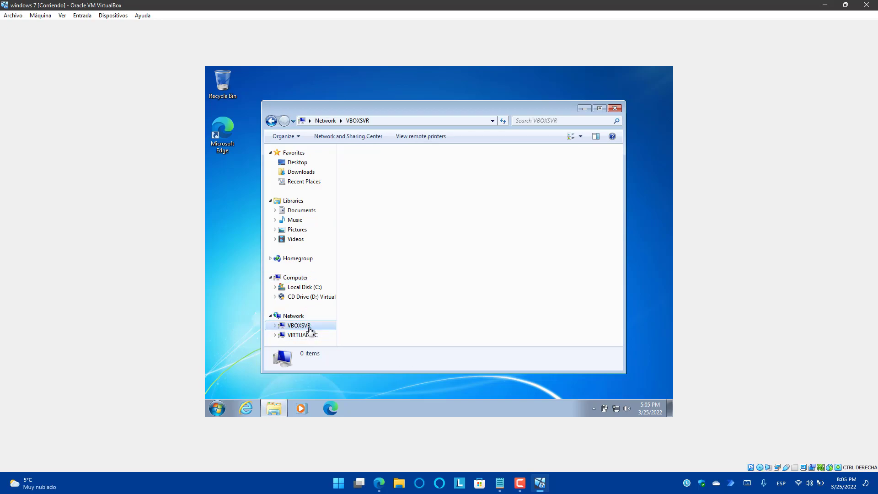
{"action": "left_click", "coordinate": [309, 335]}
{"action": "double_click", "coordinate": [370, 159]}
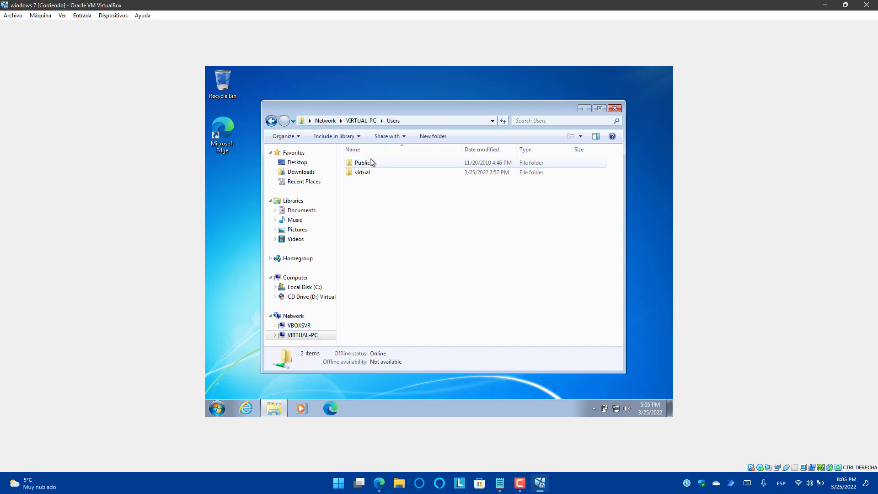
{"action": "double_click", "coordinate": [395, 162]}
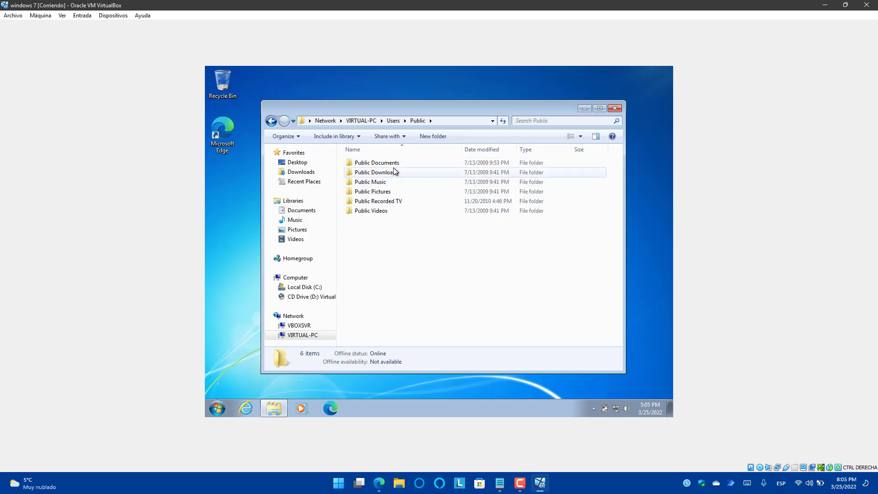
{"action": "left_click", "coordinate": [296, 277]}
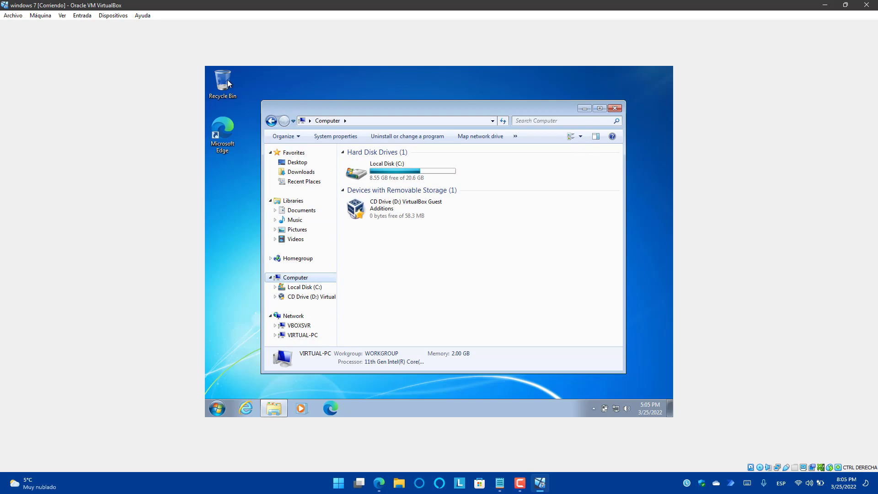
- Set the virtual machine's drag and drop mode to Bidireccional
{"action": "left_click", "coordinate": [113, 15]}
{"action": "mouse_move", "coordinate": [178, 90]}
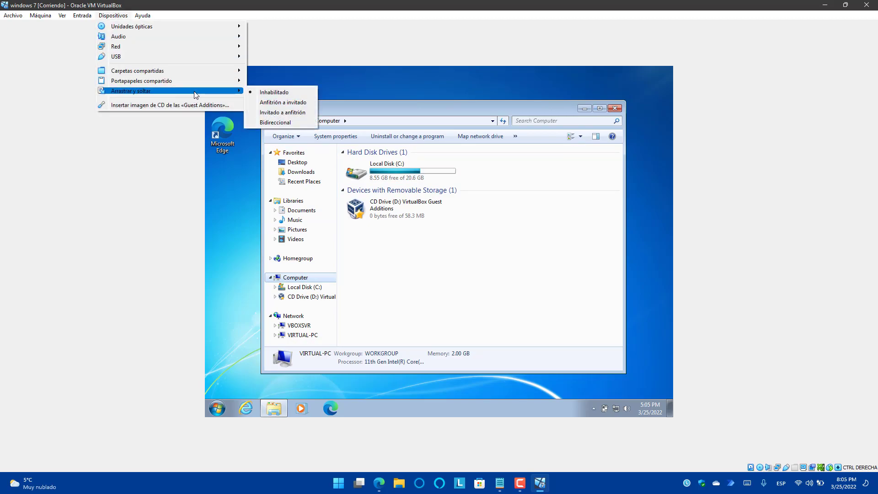
{"action": "left_click", "coordinate": [281, 122]}
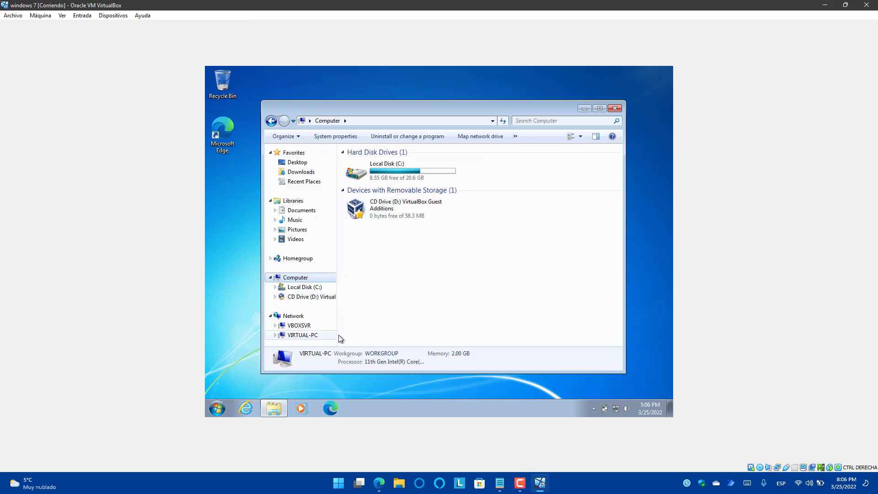
{"action": "left_click", "coordinate": [58, 18]}
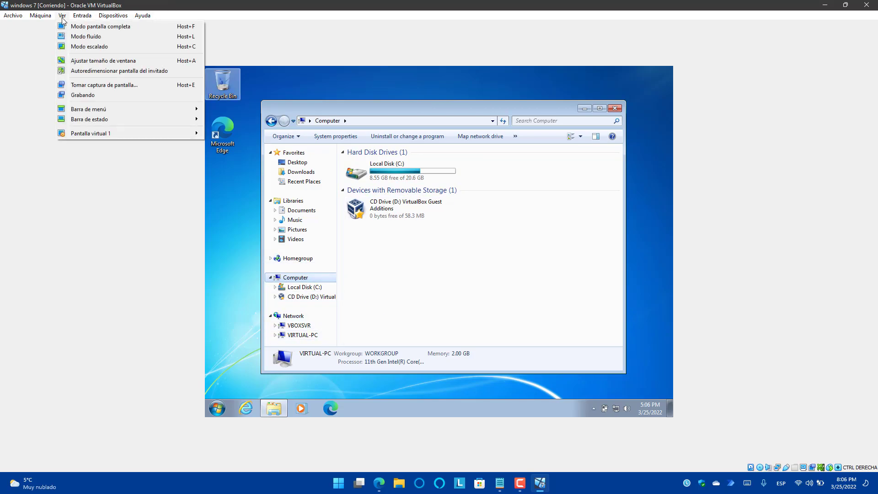
{"action": "left_click", "coordinate": [96, 26]}
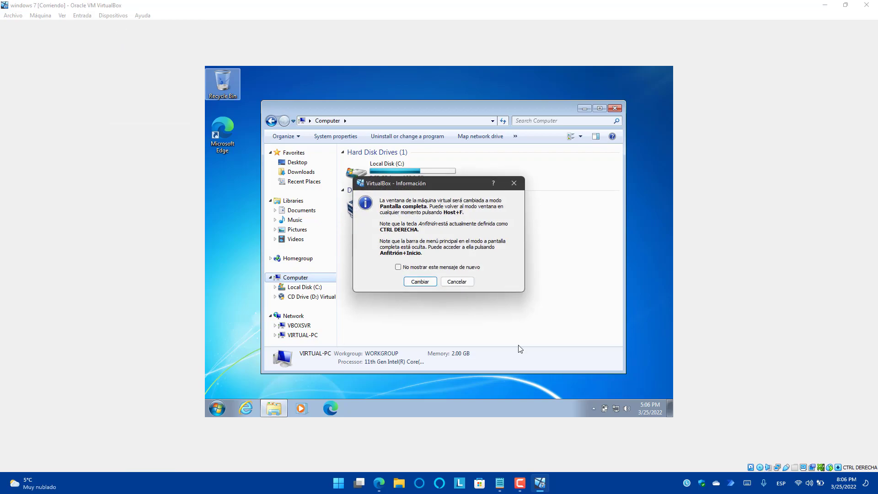
{"action": "left_click", "coordinate": [450, 281]}
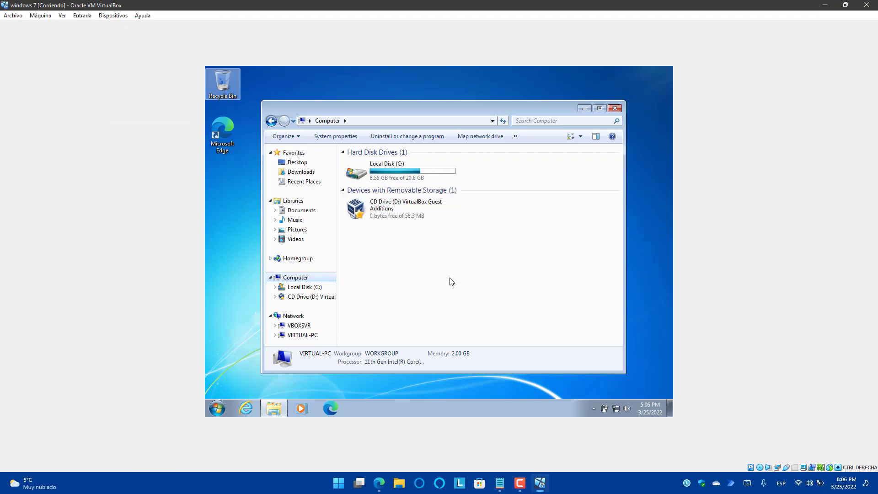
- Close the Computer window in the Windows 7 guest
{"action": "left_click", "coordinate": [616, 108]}
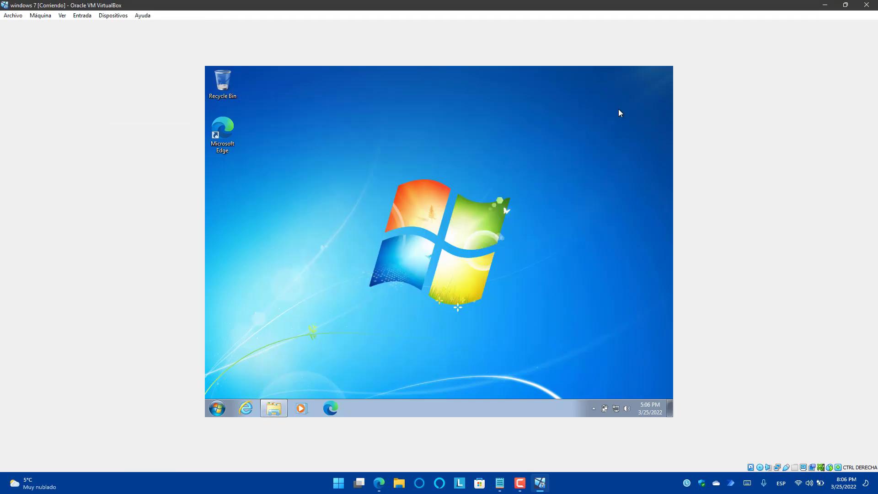
{"action": "right_click", "coordinate": [327, 247]}
{"action": "left_click", "coordinate": [569, 277]}
{"action": "left_click", "coordinate": [218, 409]}
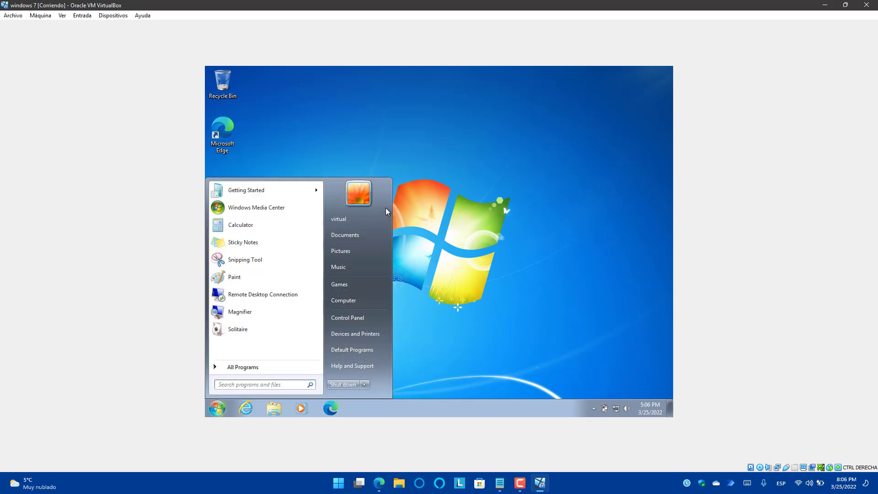
{"action": "left_click", "coordinate": [623, 228]}
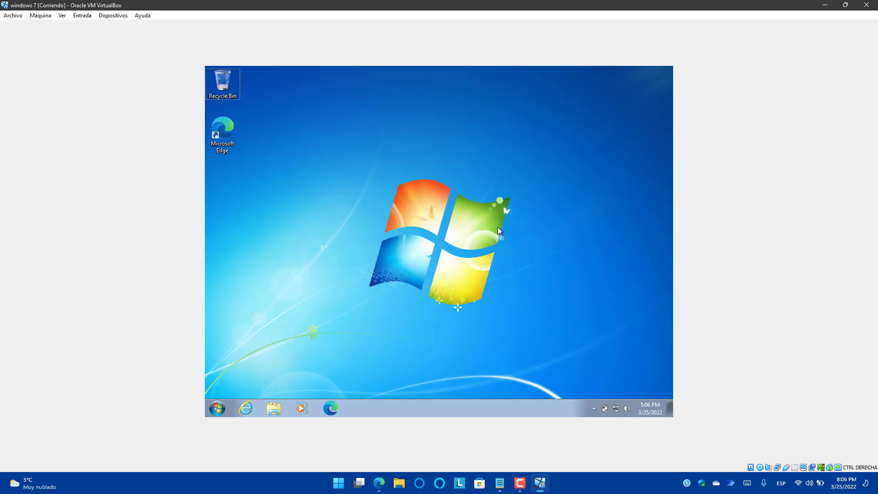
- Examine the running processes and their CPU and memory use in the host's Task Manager, and close it
{"action": "key", "text": "ctrl+shift+Escape"}
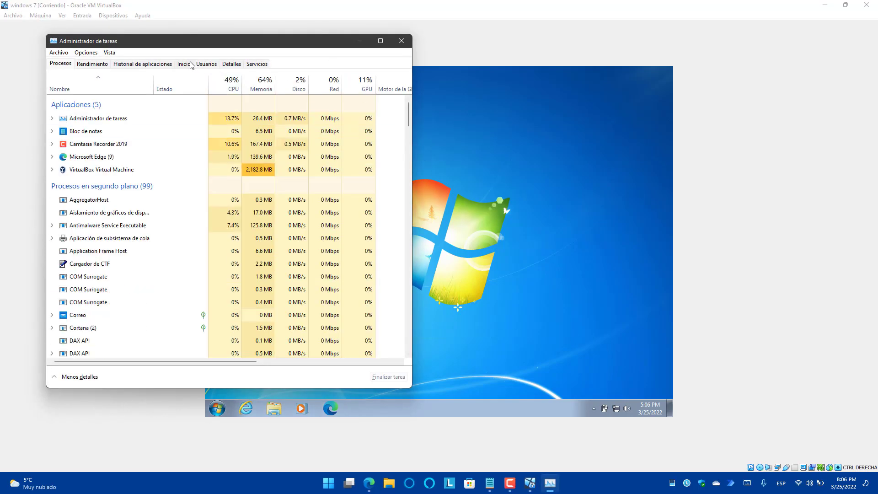
{"action": "left_click", "coordinate": [192, 65]}
{"action": "left_click", "coordinate": [402, 40]}
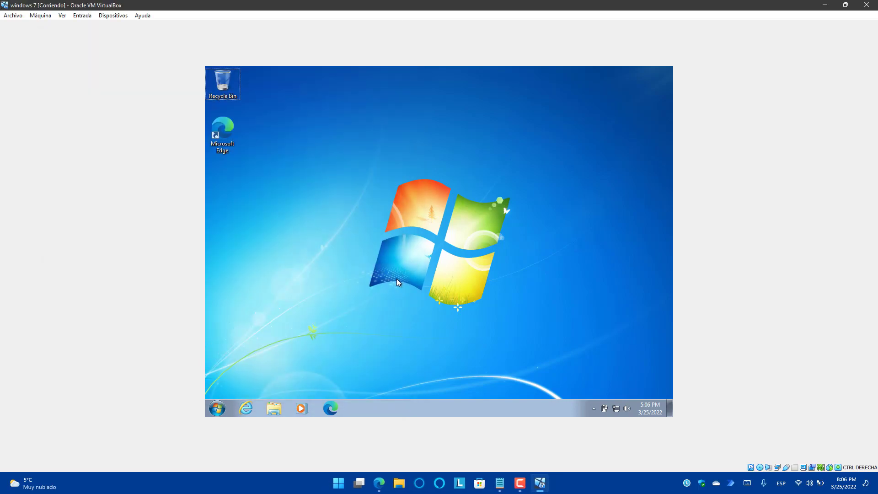
{"action": "right_click", "coordinate": [397, 279]}
{"action": "left_click", "coordinate": [332, 333]}
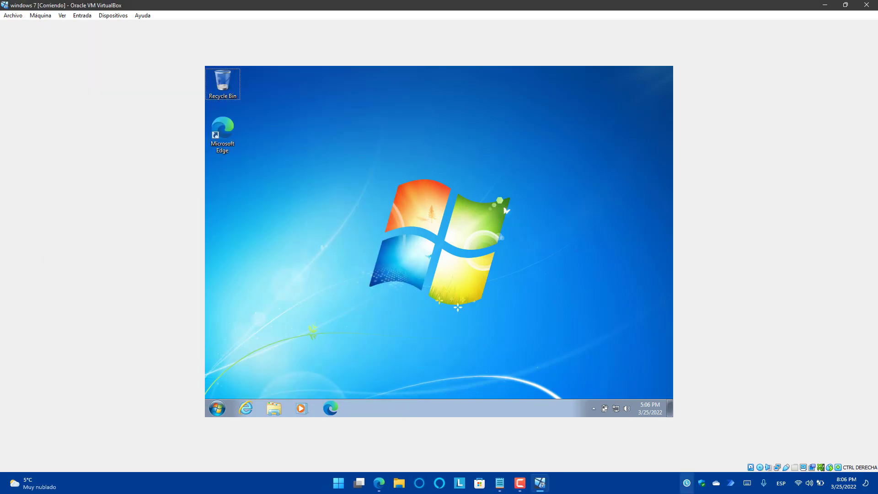